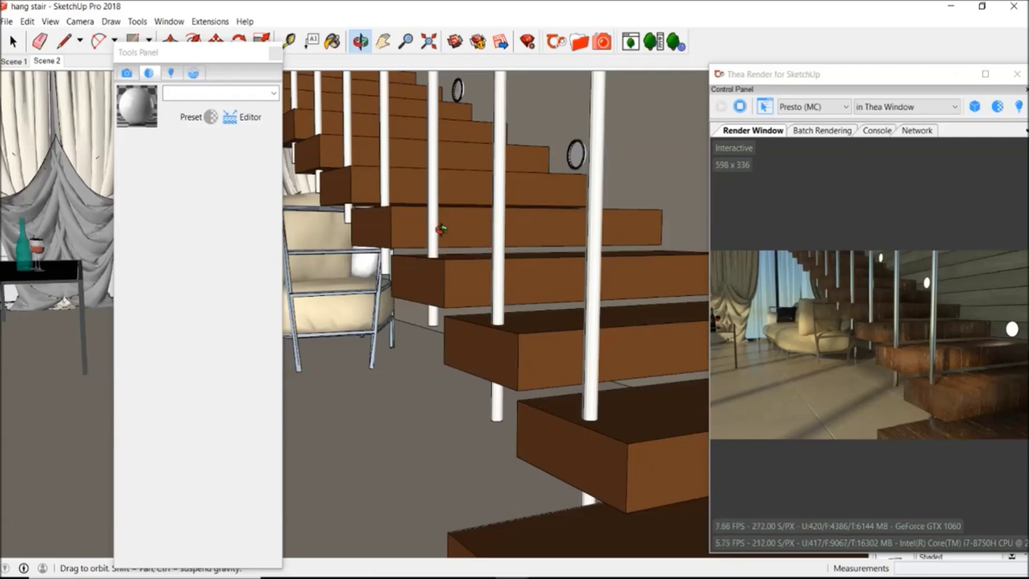
Step: Enlarge the Thea render window so the staircase preview fills the screen
{"action": "double_click", "coordinate": [791, 74]}
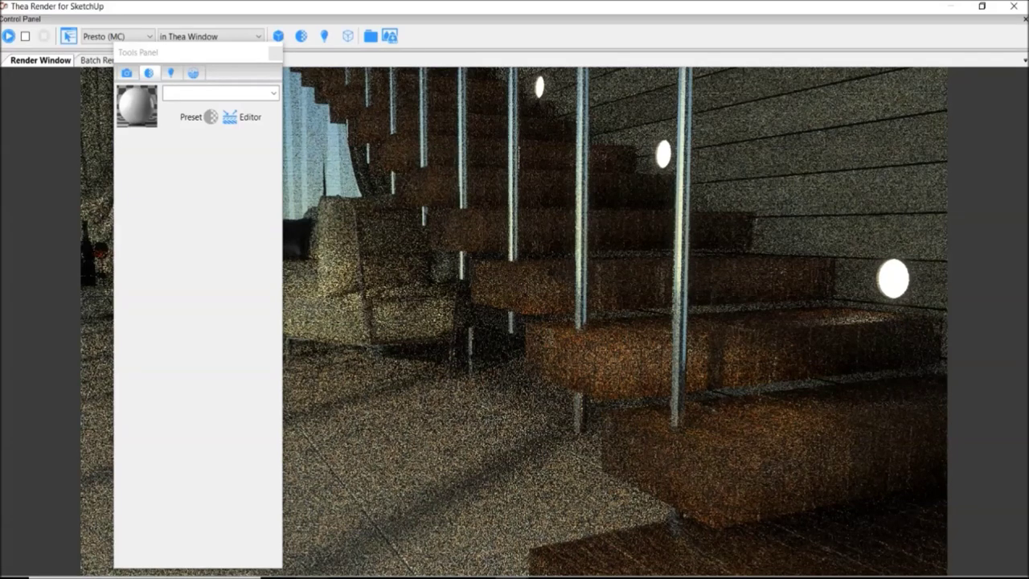
Step: Let the staircase preview keep rendering in the maximized Thea window
{"action": "mouse_move", "coordinate": [310, 577]}
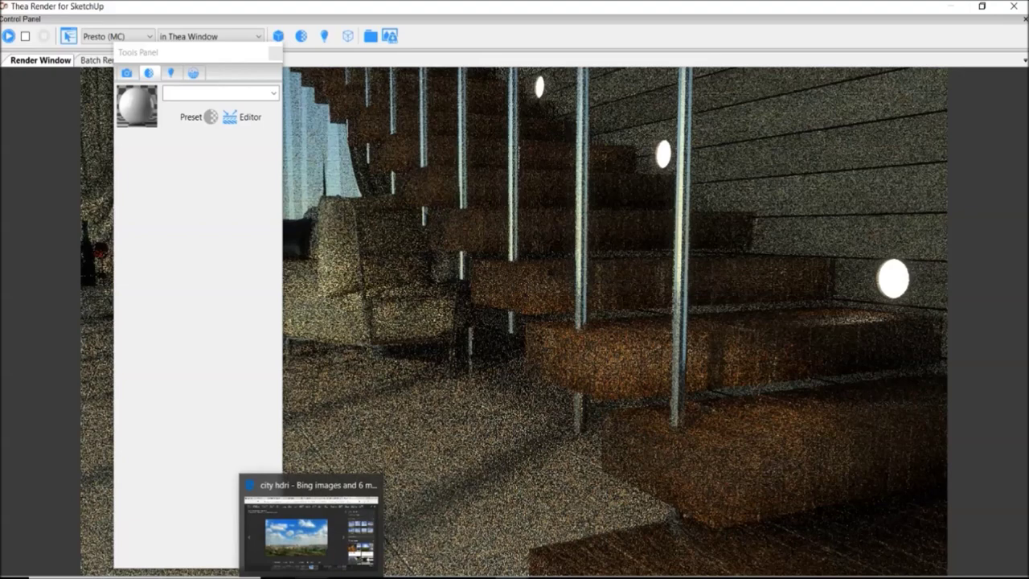
Step: Search Bing Images for 'skp texture floors' in a new Edge window and open the weathered wood plank texture
{"action": "middle_click", "coordinate": [311, 577]}
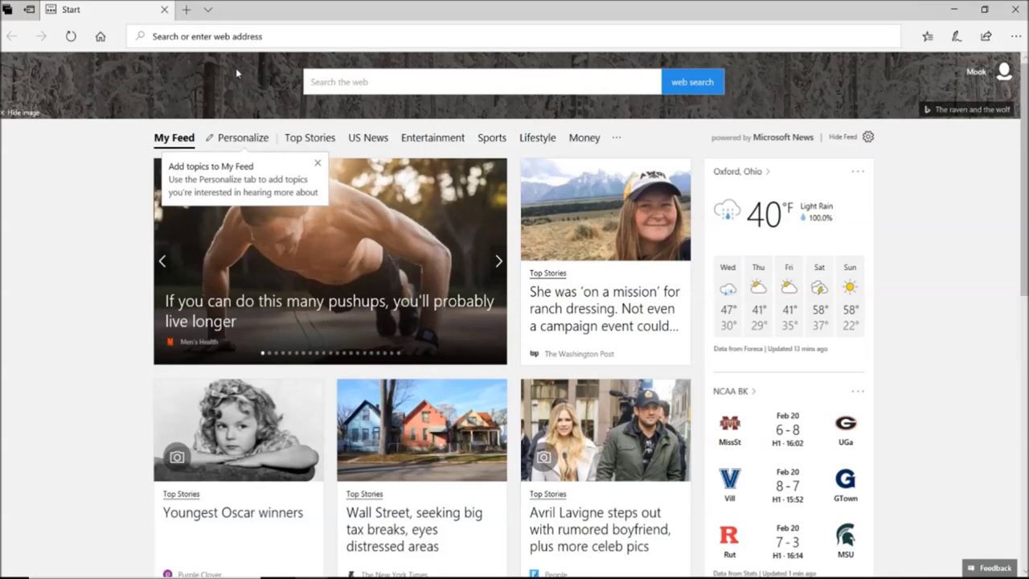
{"action": "type", "text": "skp t"}
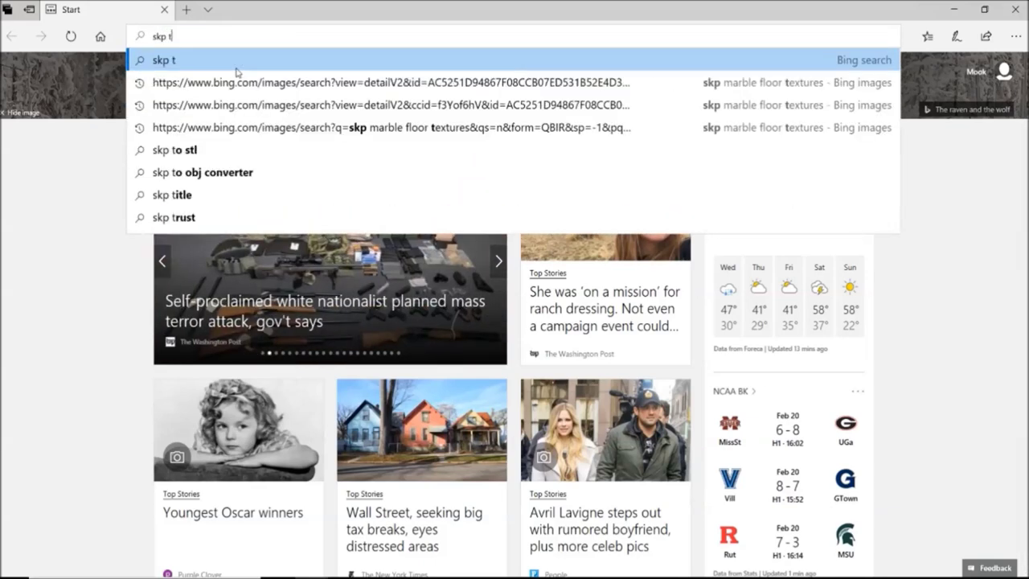
{"action": "type", "text": "exture "}
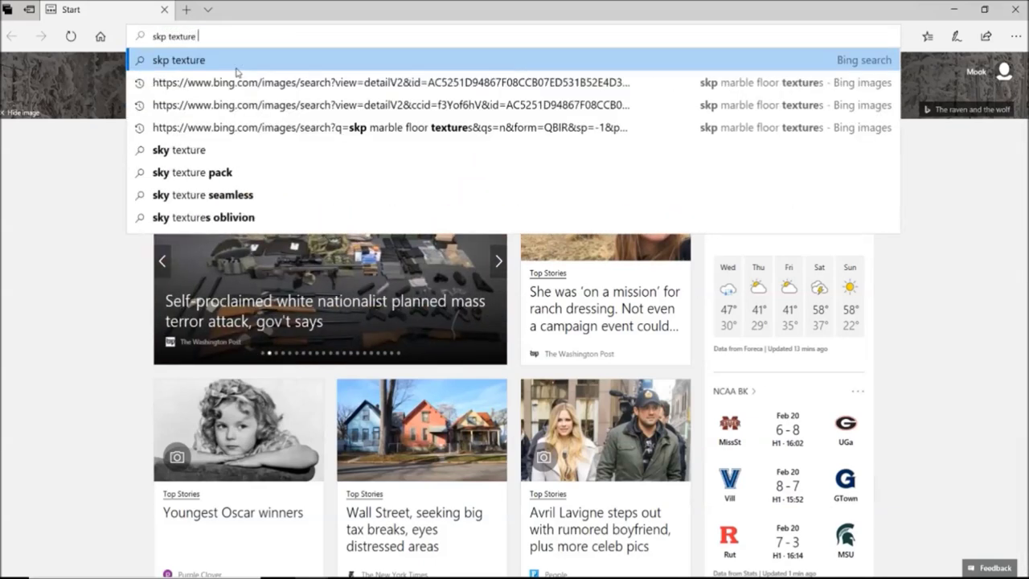
{"action": "type", "text": "floors"}
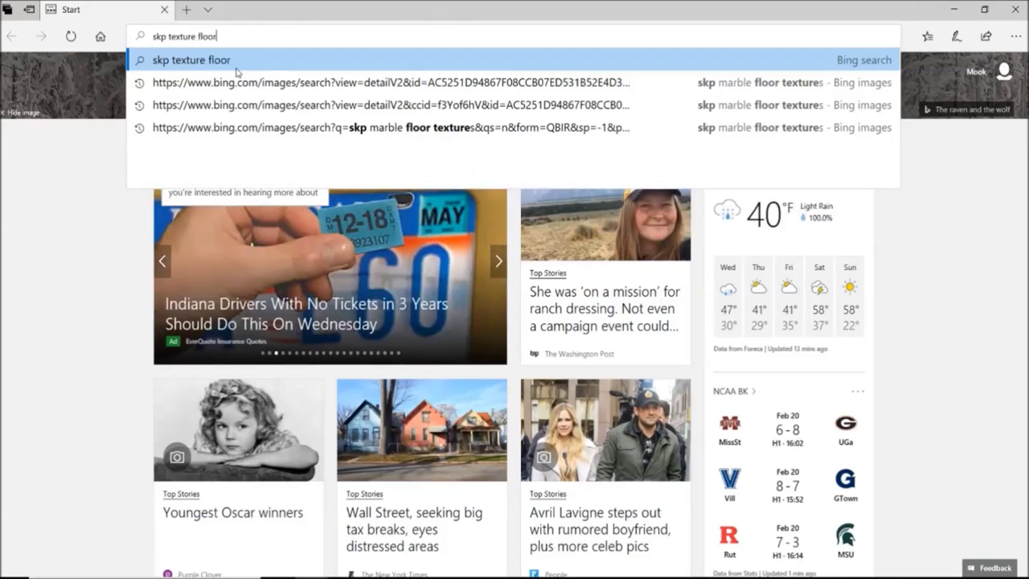
{"action": "key", "text": "Return"}
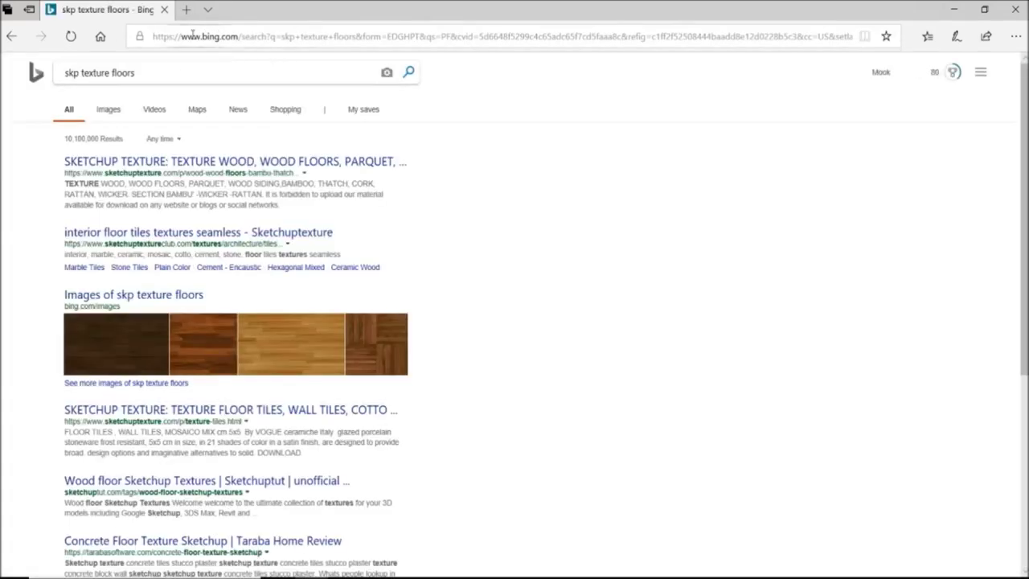
{"action": "left_click", "coordinate": [109, 117]}
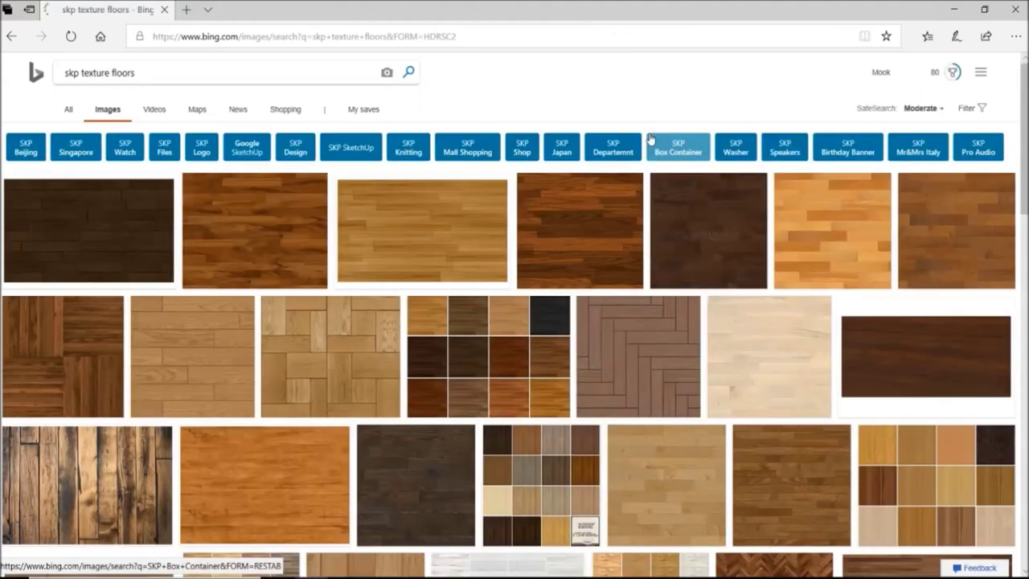
{"action": "scroll", "coordinate": [397, 249], "scroll_direction": "down", "scroll_amount": 2}
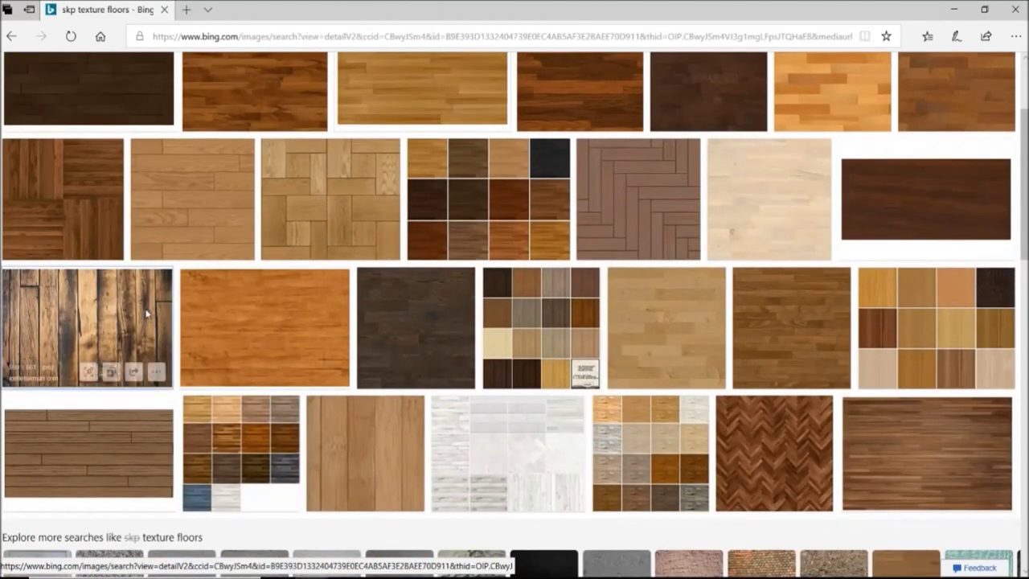
{"action": "left_click", "coordinate": [148, 321]}
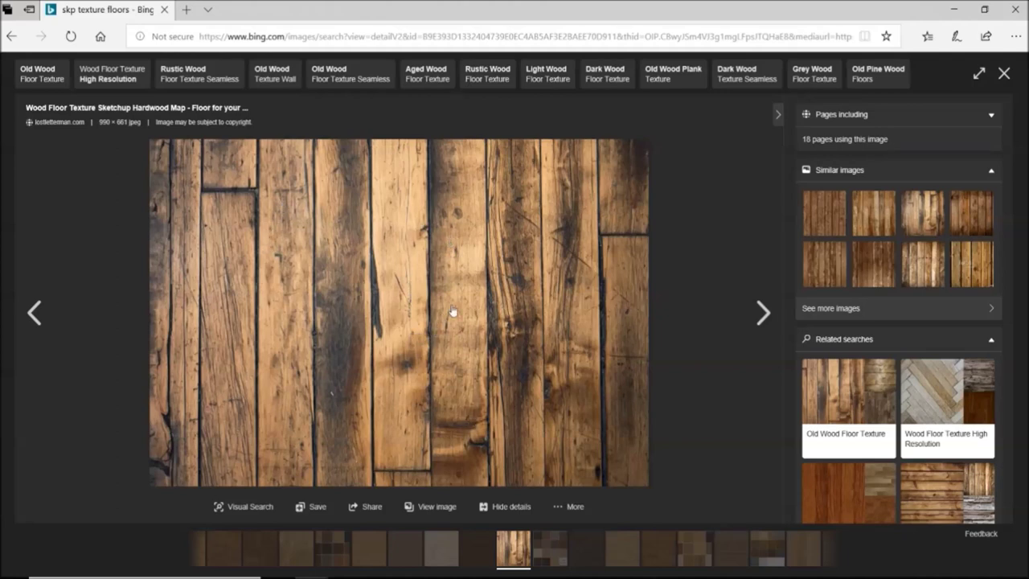
Step: Start saving the wood plank texture with Save picture as, and move the Thea preview right
{"action": "right_click", "coordinate": [338, 206]}
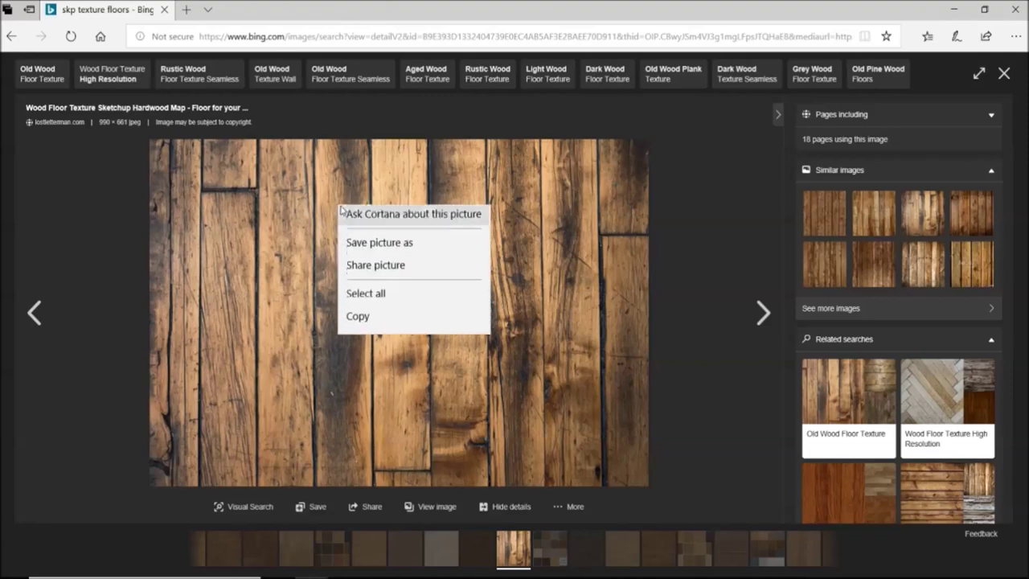
{"action": "left_click", "coordinate": [387, 252]}
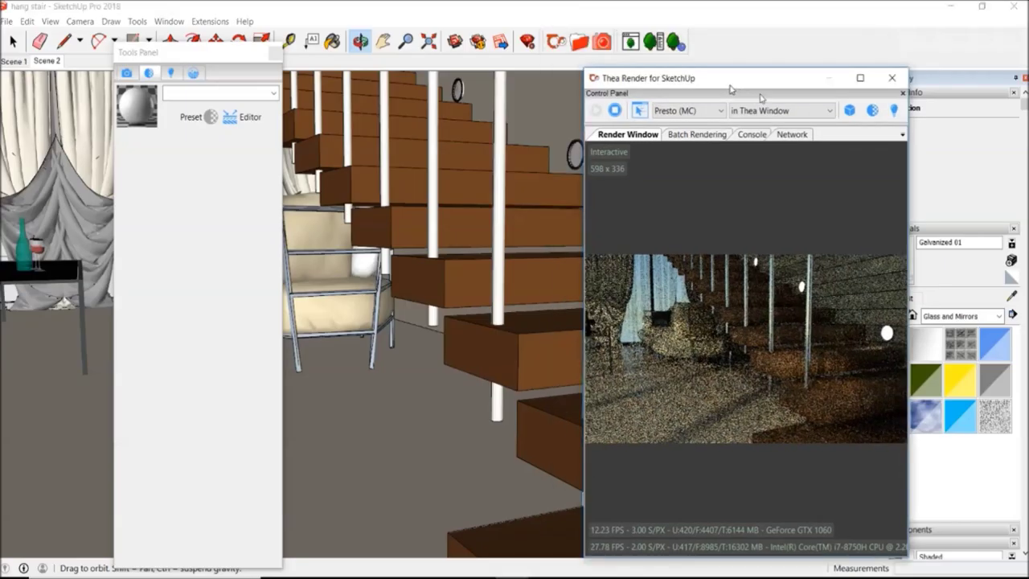
{"action": "left_click_drag", "start_coordinate": [732, 88], "coordinate": [825, 94]}
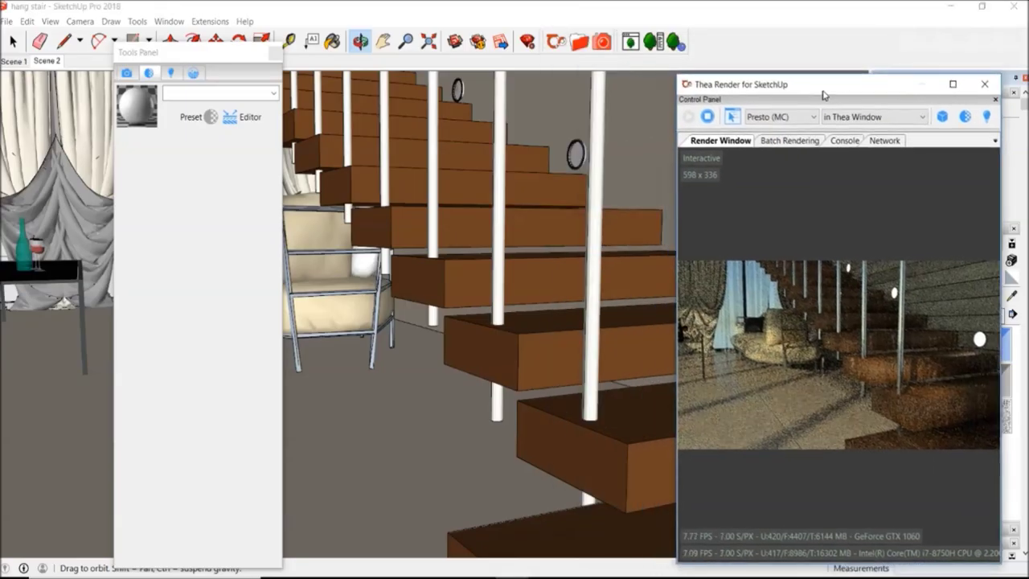
Step: Import the Stone_wall_texture_sketchup_warehouse_type009 JPEG into the model as an image
{"action": "left_click", "coordinate": [7, 21]}
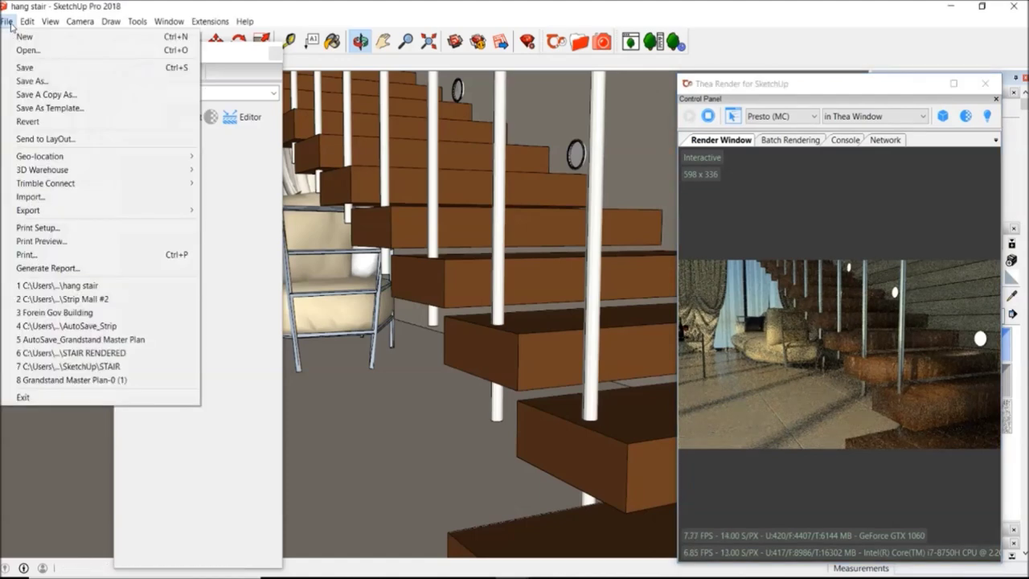
{"action": "left_click", "coordinate": [33, 197]}
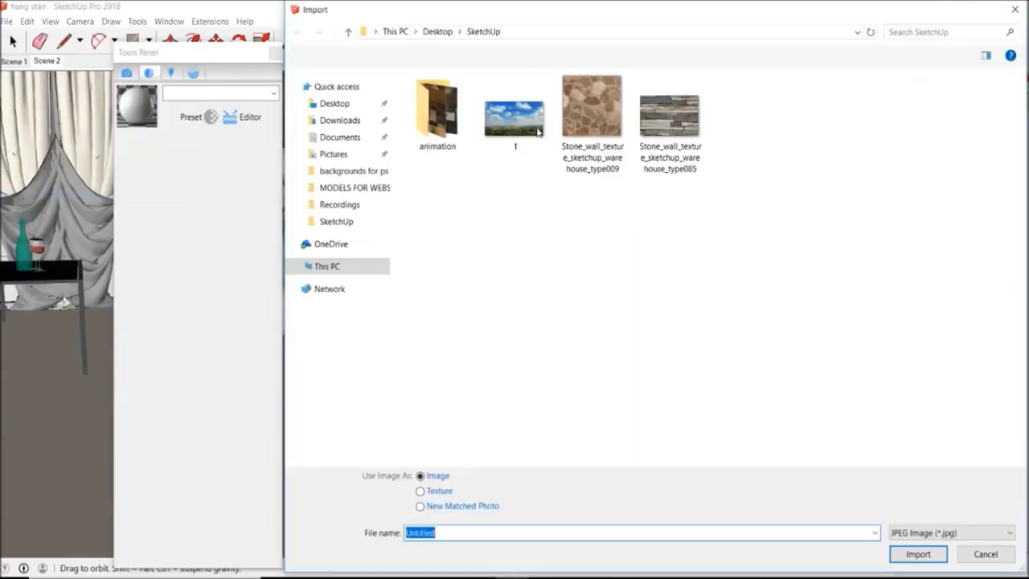
{"action": "left_click", "coordinate": [594, 127]}
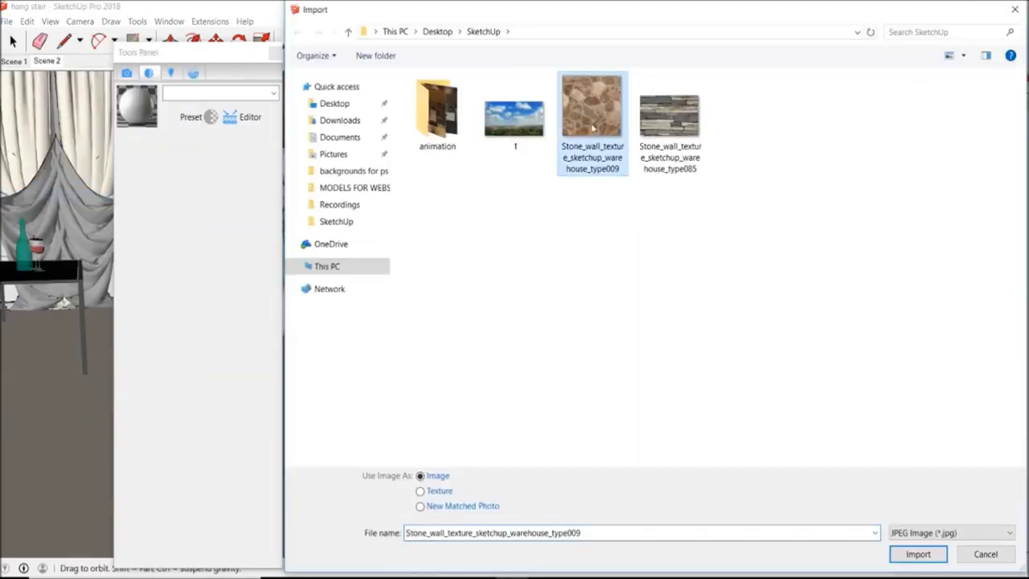
{"action": "left_click", "coordinate": [918, 554]}
Step: Lay the stone image flat on the floor beside the stairs and bring up its context menu
{"action": "left_click", "coordinate": [360, 411]}
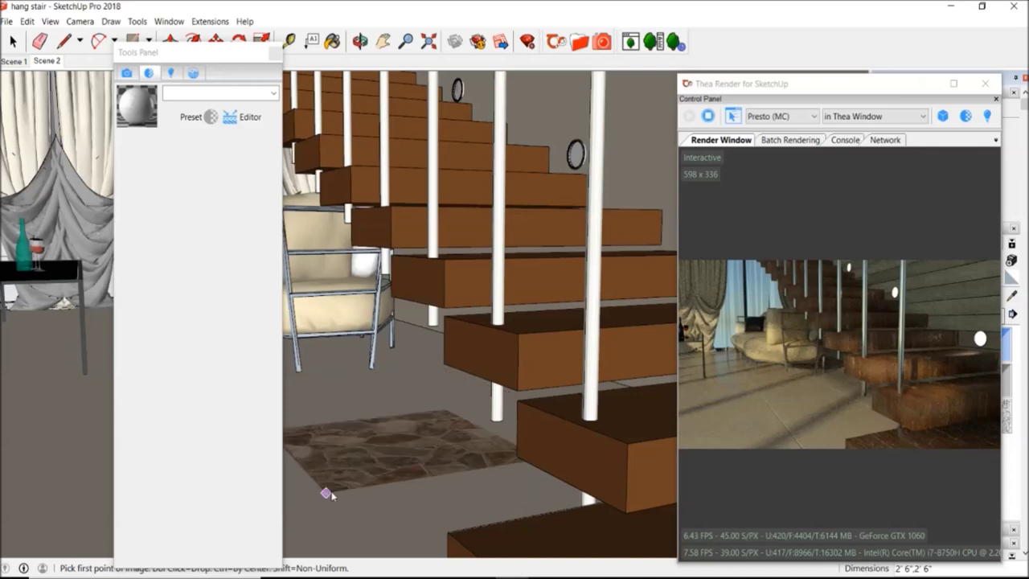
{"action": "left_click", "coordinate": [321, 507]}
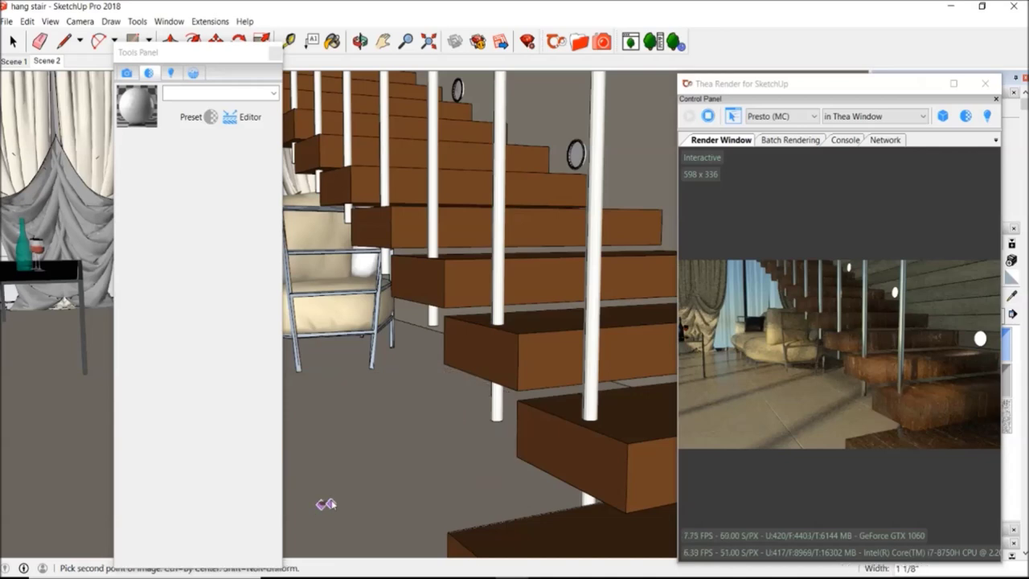
{"action": "left_click", "coordinate": [456, 418]}
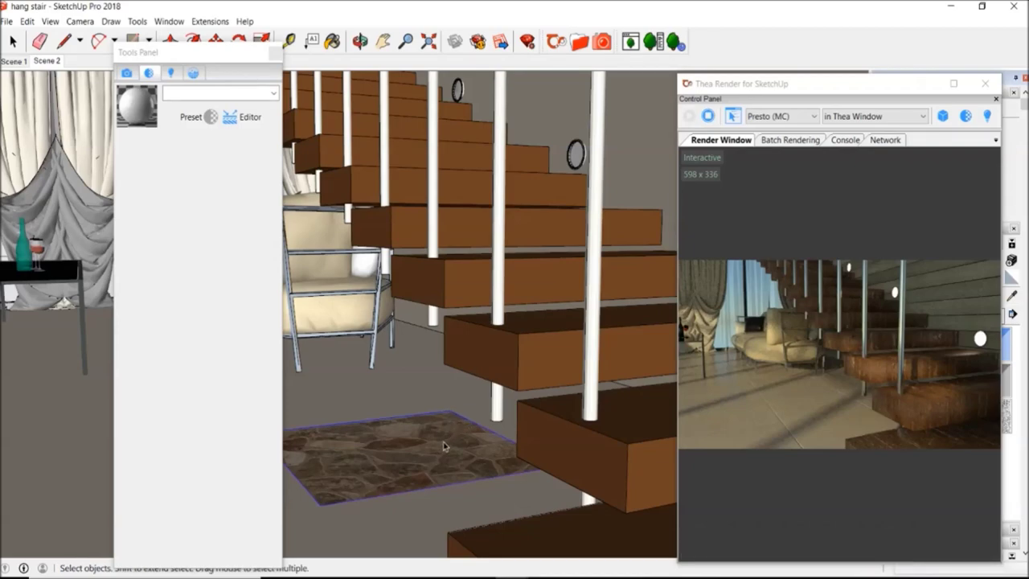
{"action": "right_click", "coordinate": [448, 445]}
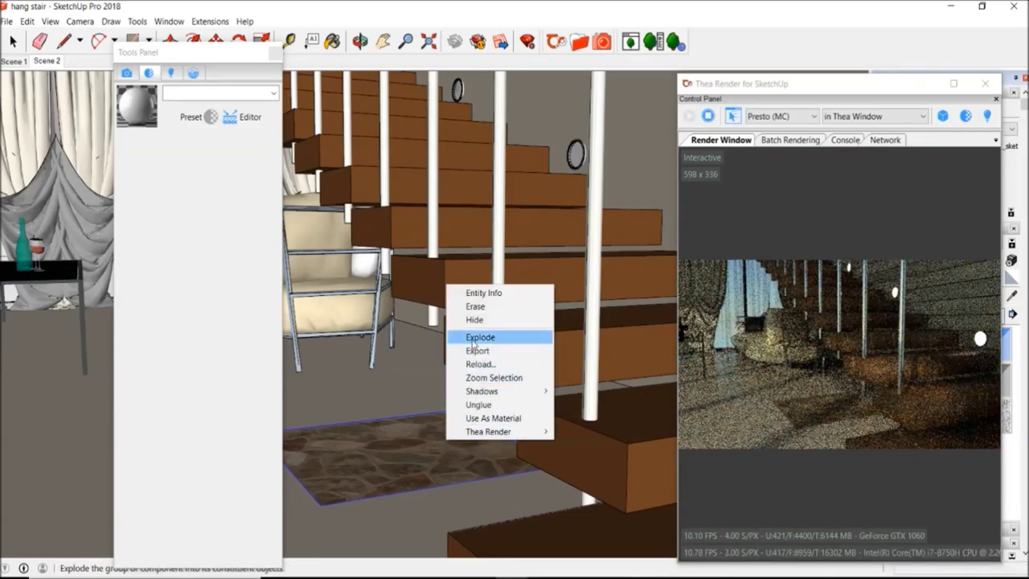
Step: Explode the stone image into textured geometry and raise the rug by 3"
{"action": "left_click", "coordinate": [447, 283]}
{"action": "key", "text": "o"}
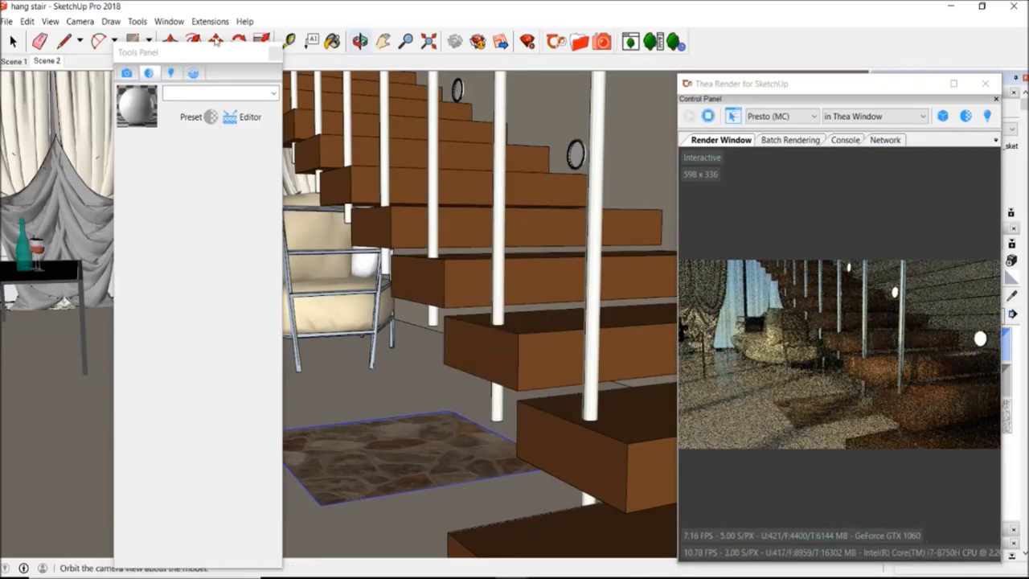
{"action": "key", "text": "m"}
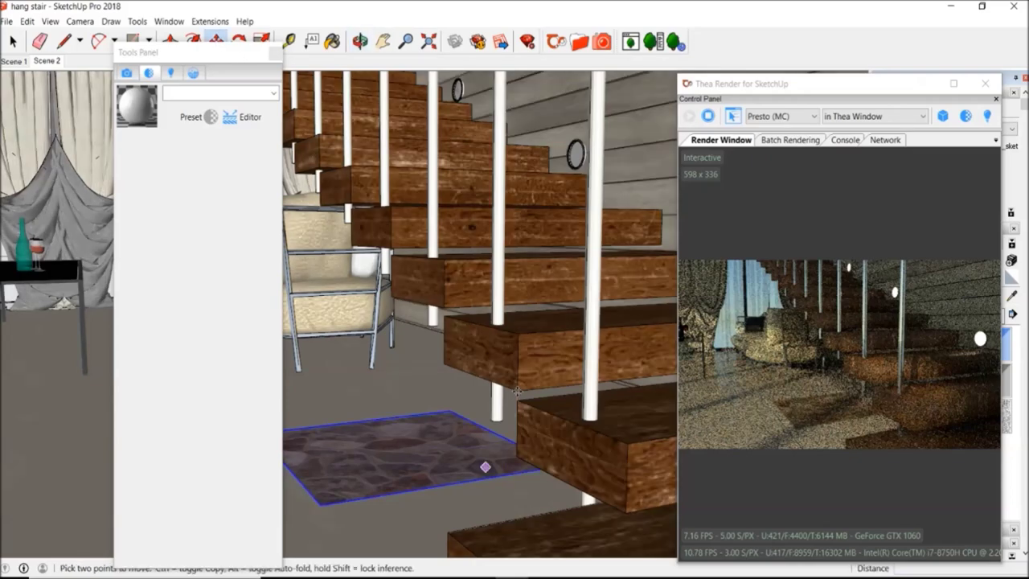
{"action": "right_click", "coordinate": [462, 442]}
{"action": "left_click", "coordinate": [494, 441]}
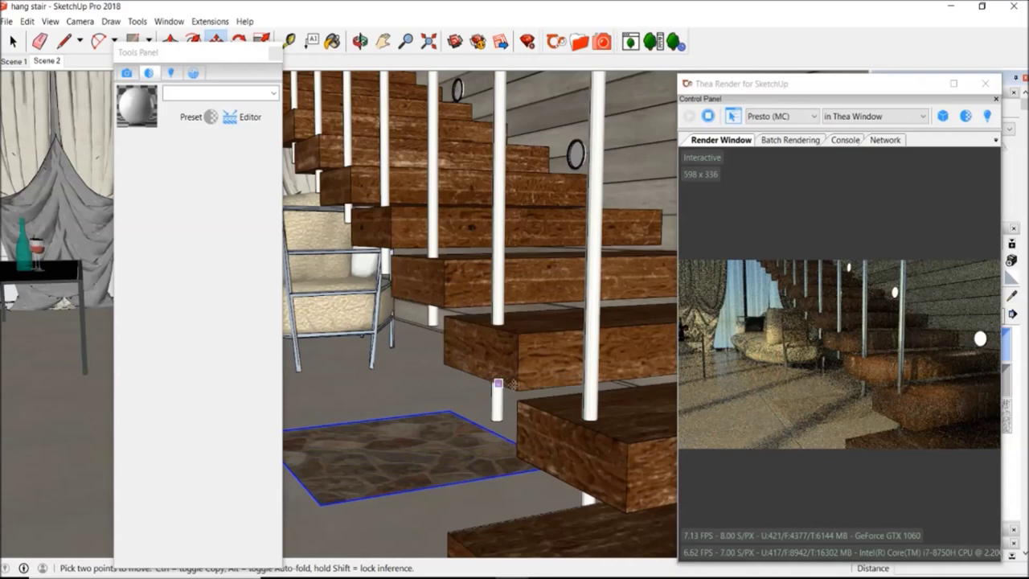
{"action": "left_click", "coordinate": [517, 389]}
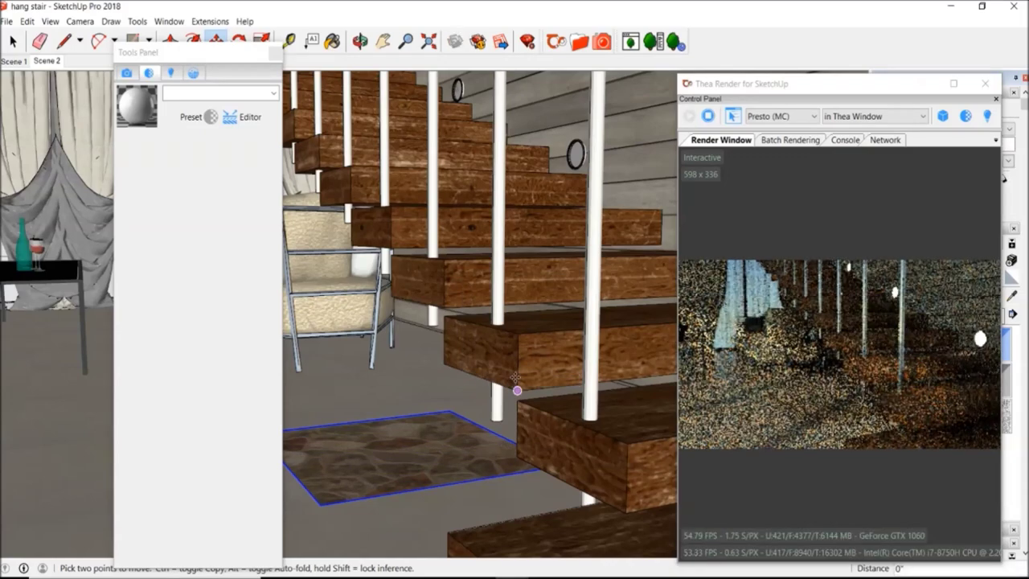
{"action": "type", "text": "3"}
{"action": "key", "text": "Return"}
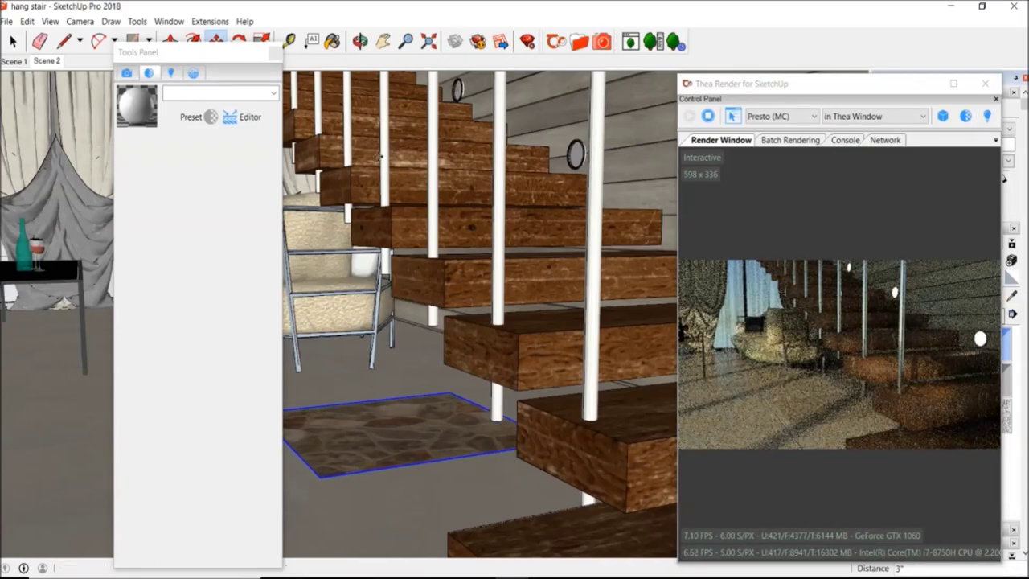
Step: Orbit and zoom in to view the stone rug from above
{"action": "left_click", "coordinate": [360, 40]}
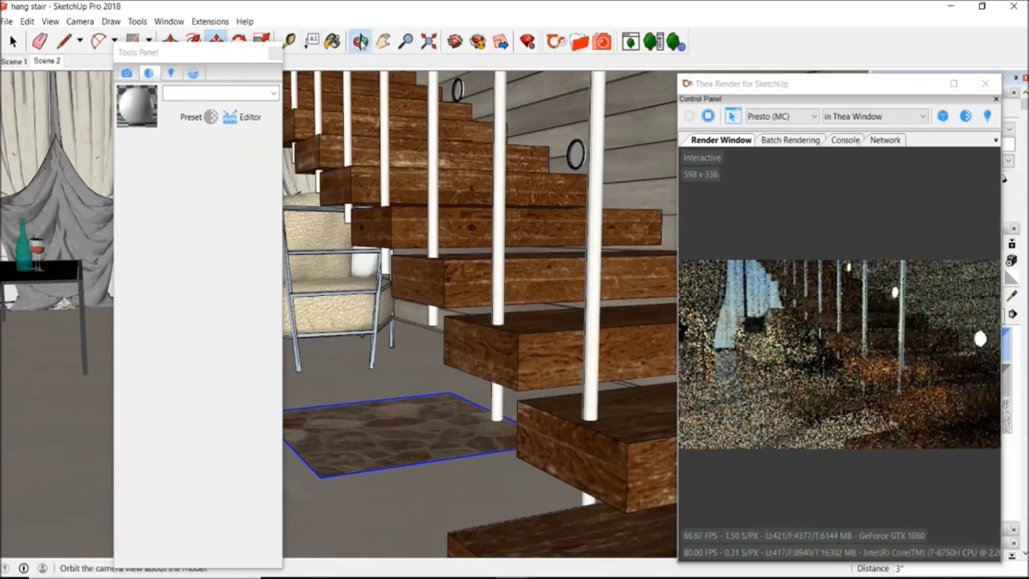
{"action": "left_click_drag", "start_coordinate": [492, 225], "coordinate": [476, 256]}
{"action": "scroll", "coordinate": [395, 386], "scroll_direction": "up", "scroll_amount": 8}
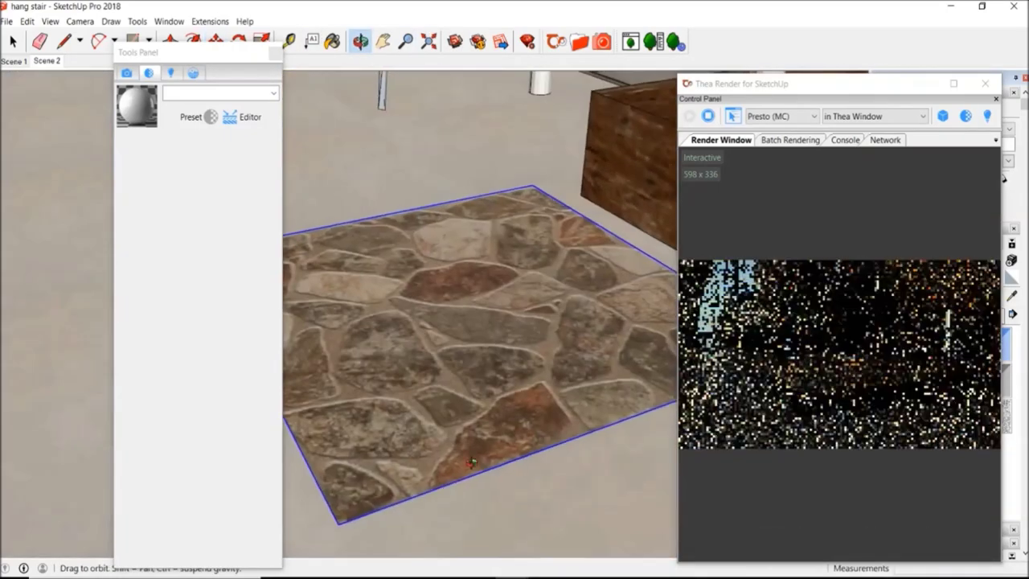
{"action": "left_click_drag", "start_coordinate": [452, 345], "coordinate": [465, 332]}
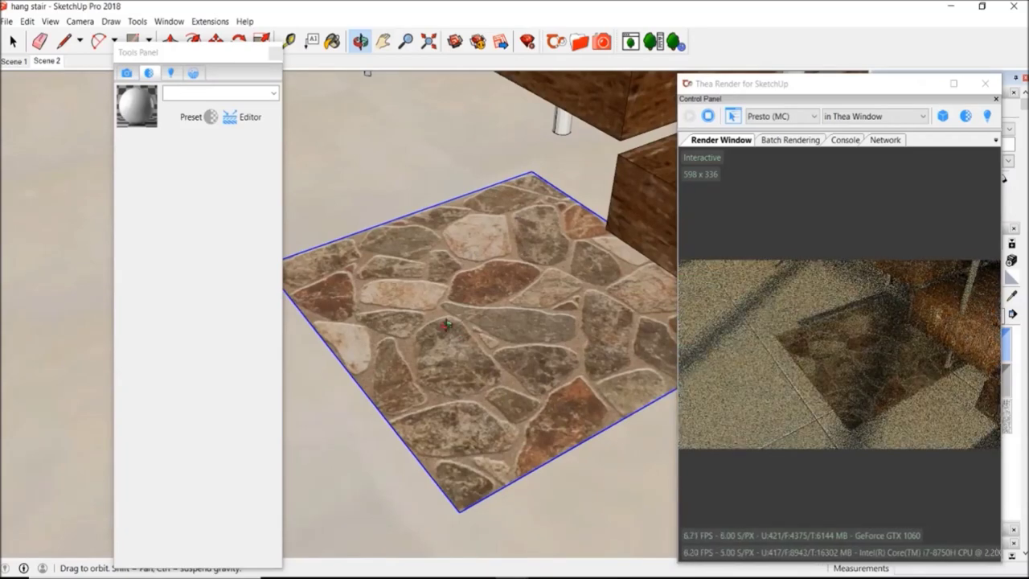
Step: Select the stone rug and delete it
{"action": "left_click", "coordinate": [13, 42]}
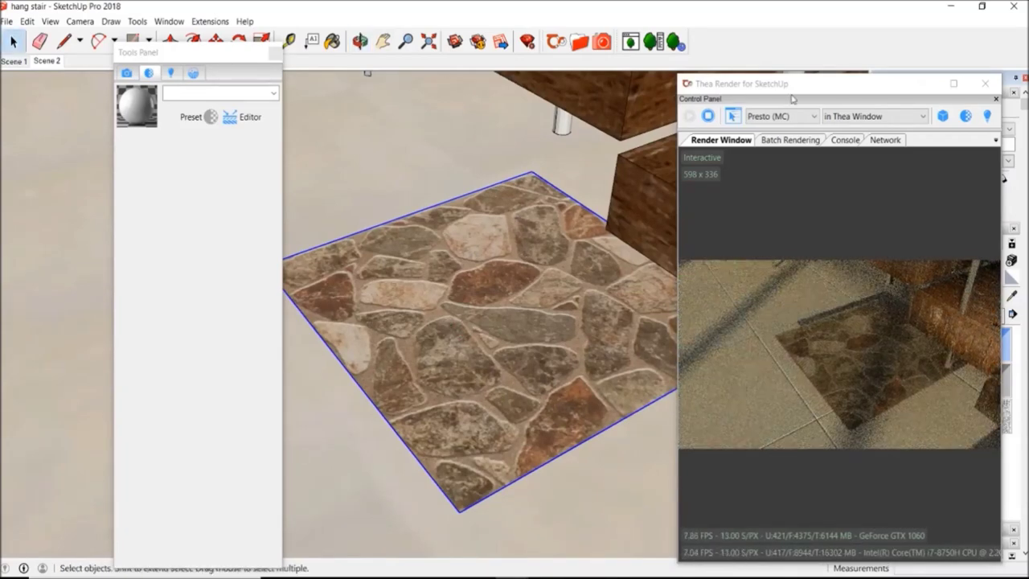
{"action": "left_click_drag", "start_coordinate": [796, 83], "coordinate": [689, 89]}
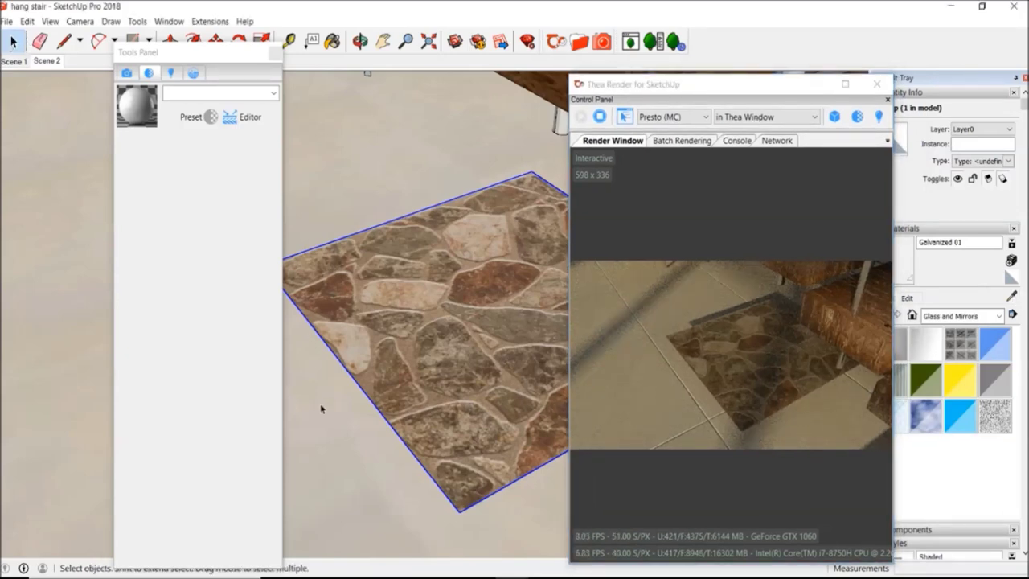
{"action": "key", "text": "Delete"}
Step: Sample the stone material with the eyedropper and paint the grey floor with it
{"action": "left_click", "coordinate": [314, 362]}
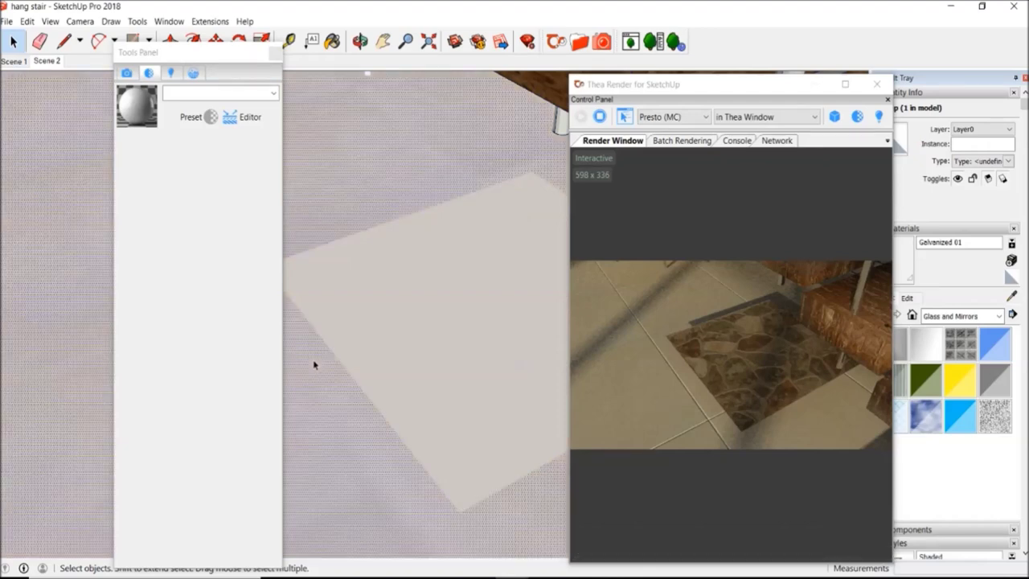
{"action": "left_click", "coordinate": [1011, 296]}
{"action": "left_click", "coordinate": [474, 310]}
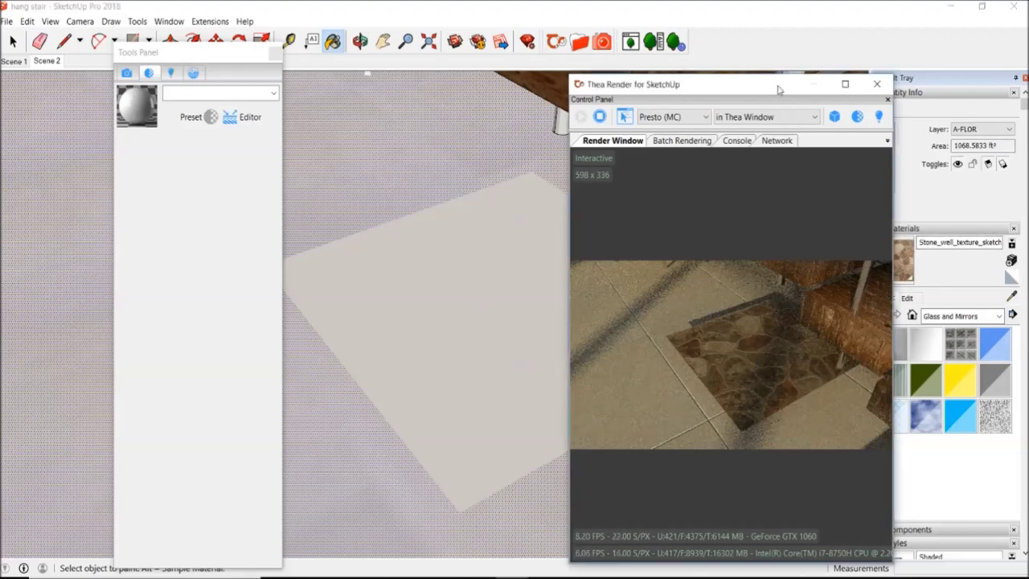
{"action": "left_click_drag", "start_coordinate": [812, 84], "coordinate": [751, 79]}
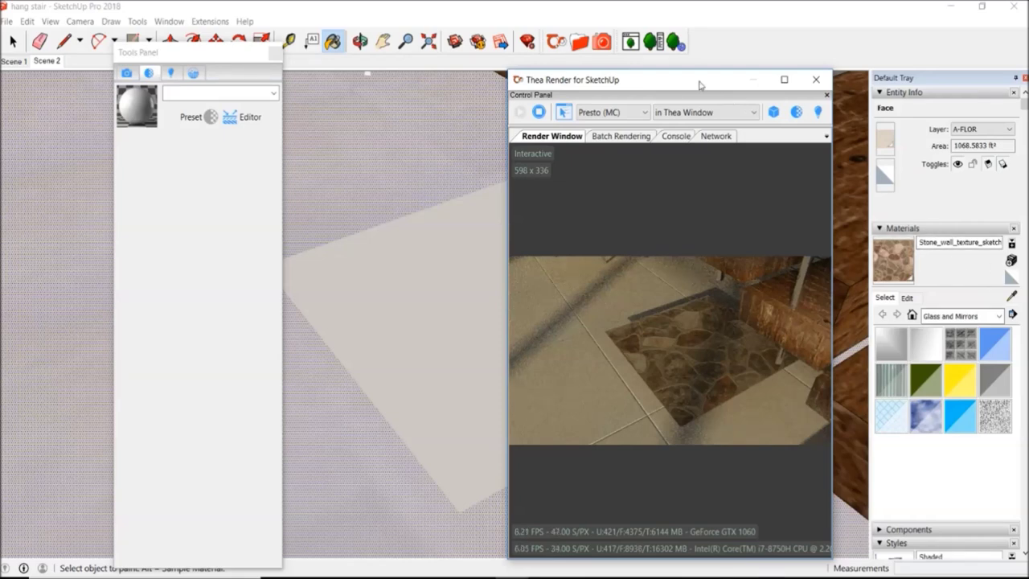
{"action": "left_click_drag", "start_coordinate": [699, 82], "coordinate": [879, 93]}
{"action": "left_click", "coordinate": [459, 133]}
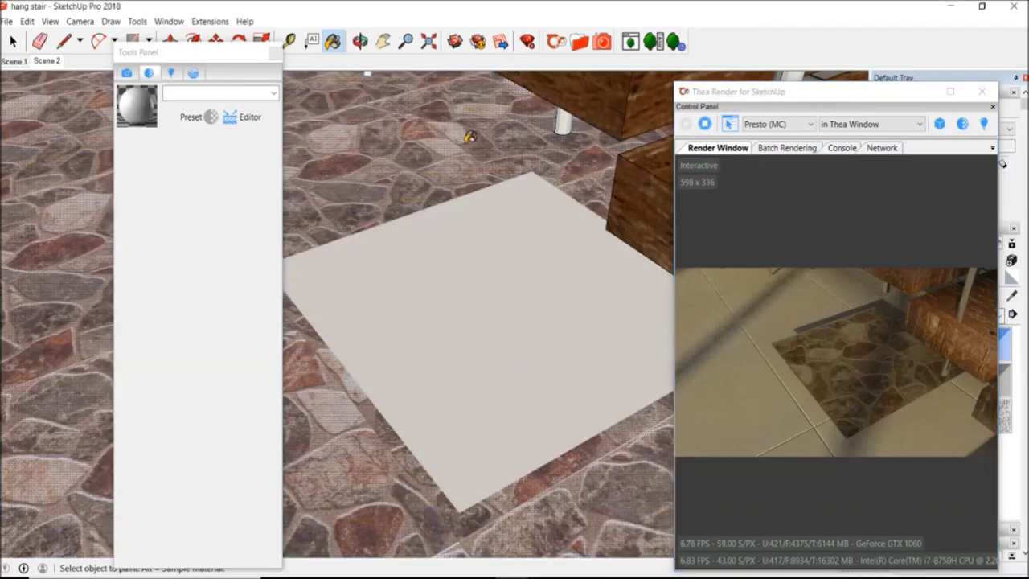
Step: Reverse the floor face and repaint it with the stone texture
{"action": "scroll", "coordinate": [380, 170], "scroll_direction": "up", "scroll_amount": 1}
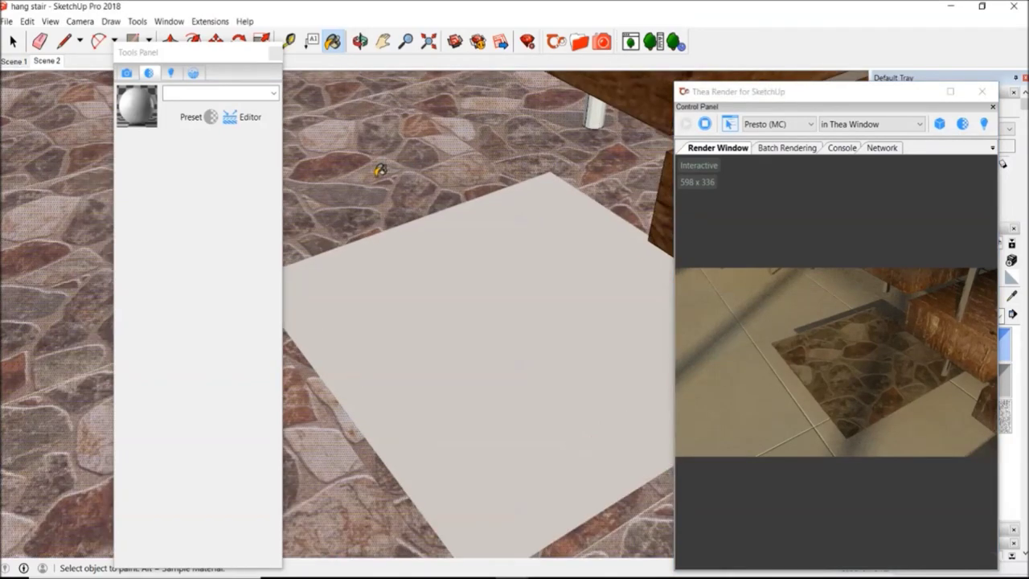
{"action": "scroll", "coordinate": [380, 171], "scroll_direction": "down", "scroll_amount": 1}
{"action": "right_click", "coordinate": [378, 177]}
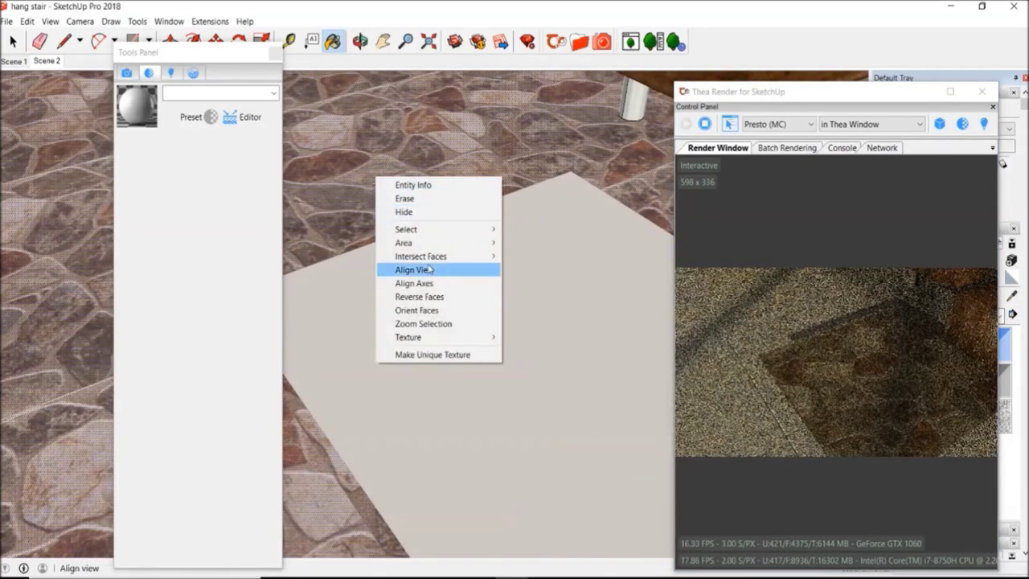
{"action": "left_click", "coordinate": [418, 297]}
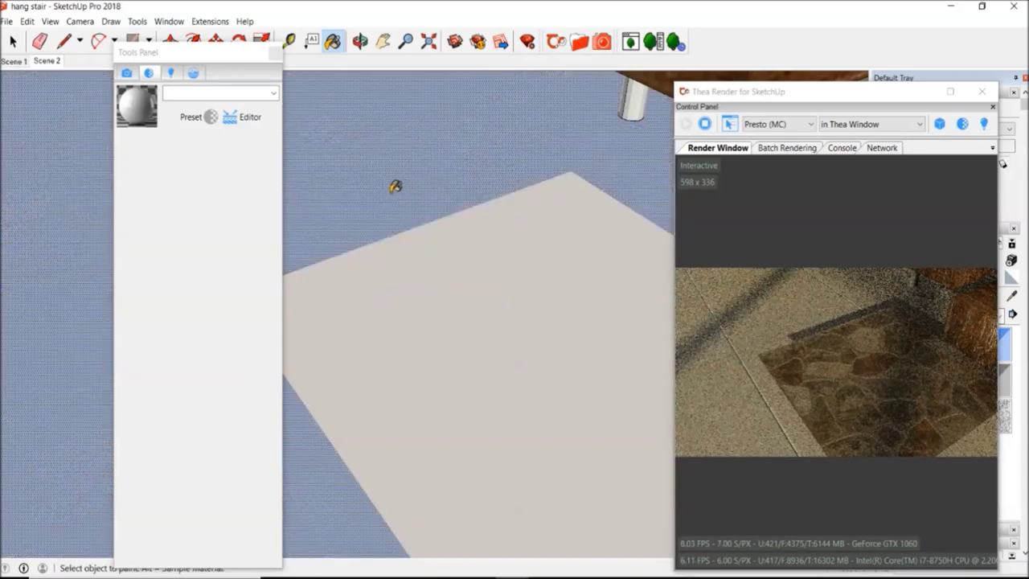
{"action": "left_click", "coordinate": [396, 182]}
{"action": "scroll", "coordinate": [402, 168], "scroll_direction": "up", "scroll_amount": 1}
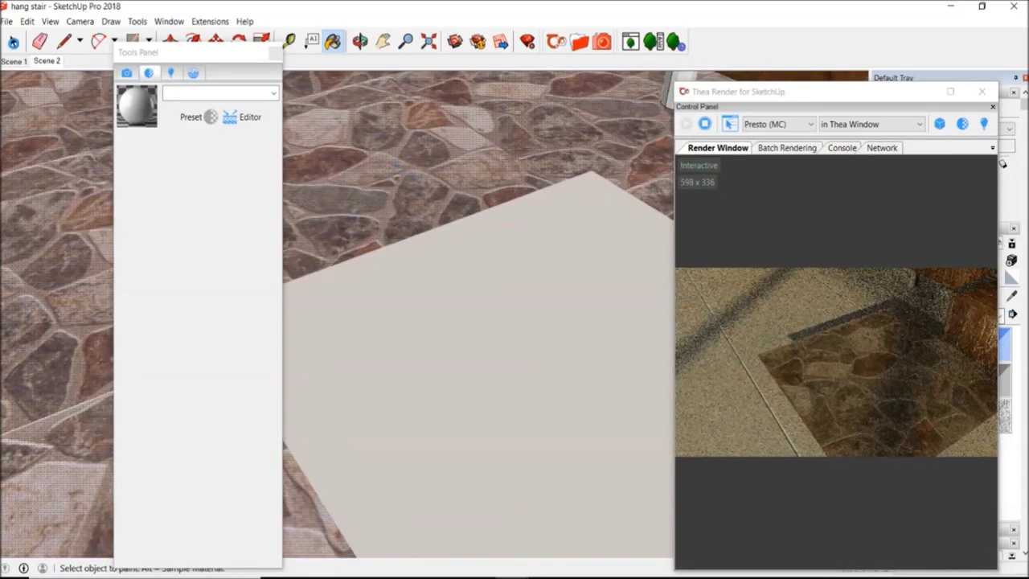
Step: Select the stone floor and set its texture width to 5' 7 7/8" in the material editor
{"action": "left_click", "coordinate": [13, 41]}
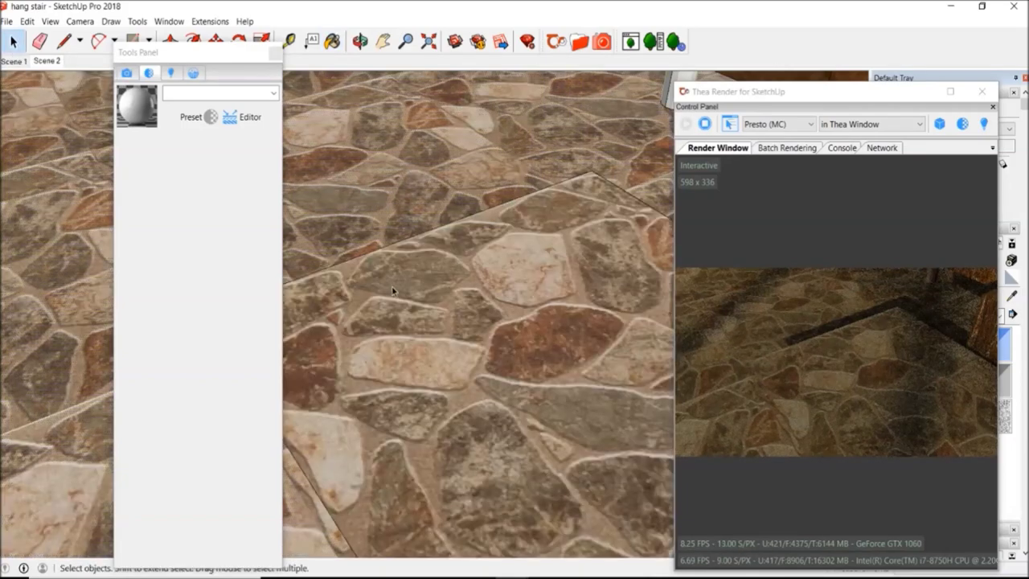
{"action": "left_click", "coordinate": [390, 284]}
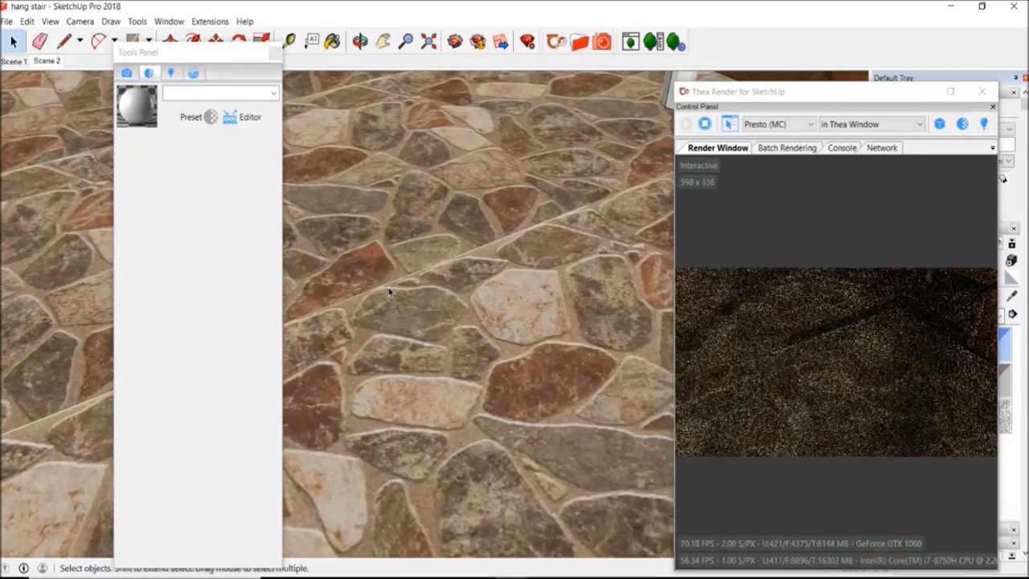
{"action": "scroll", "coordinate": [547, 189], "scroll_direction": "down", "scroll_amount": 2}
{"action": "middle_click_drag", "start_coordinate": [547, 188], "coordinate": [808, 78]}
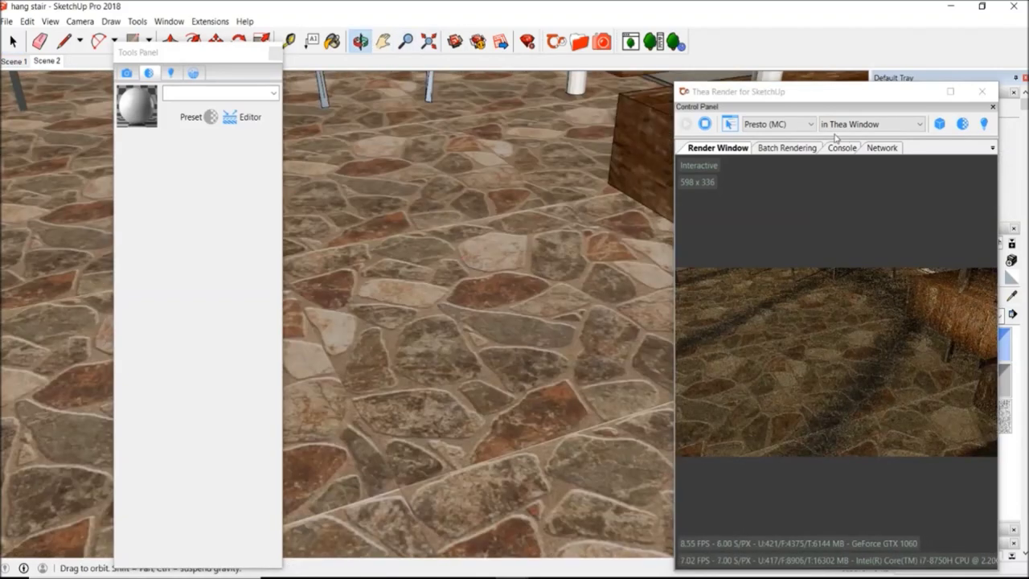
{"action": "left_click_drag", "start_coordinate": [810, 91], "coordinate": [706, 85]}
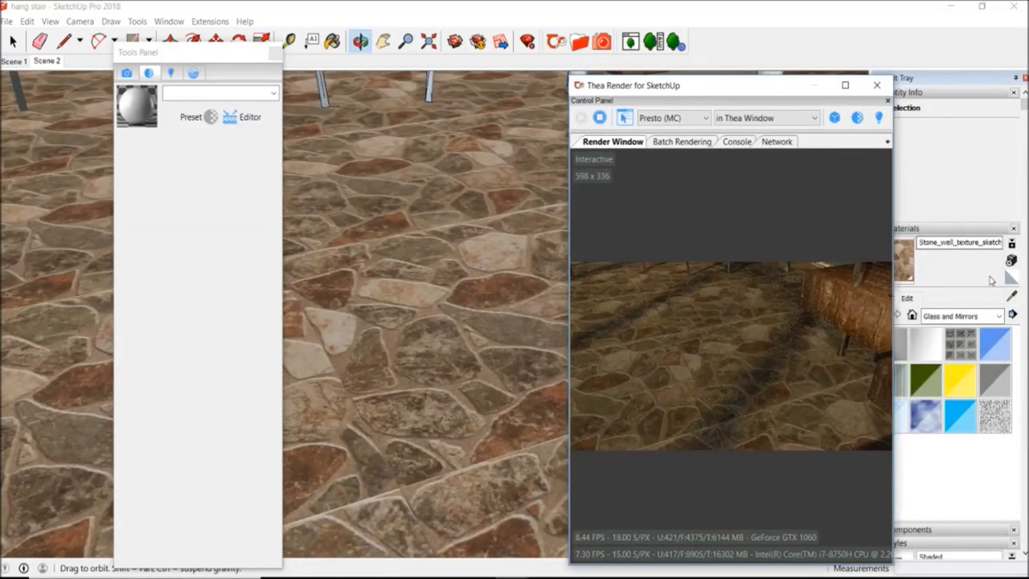
{"action": "left_click", "coordinate": [907, 298]}
{"action": "left_click", "coordinate": [917, 455]}
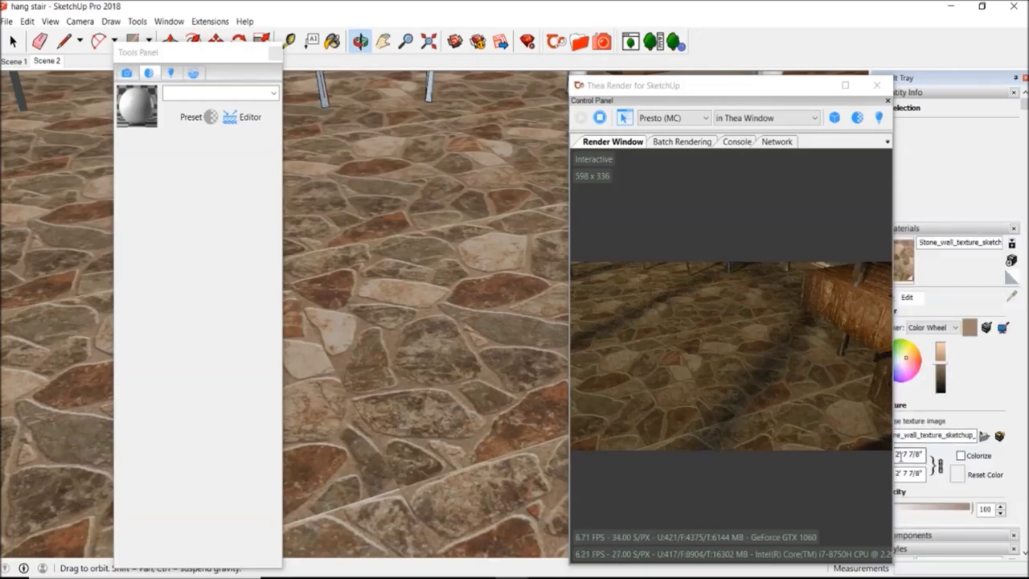
{"action": "type", "text": "5' 7 7/8\""}
{"action": "key", "text": "Return"}
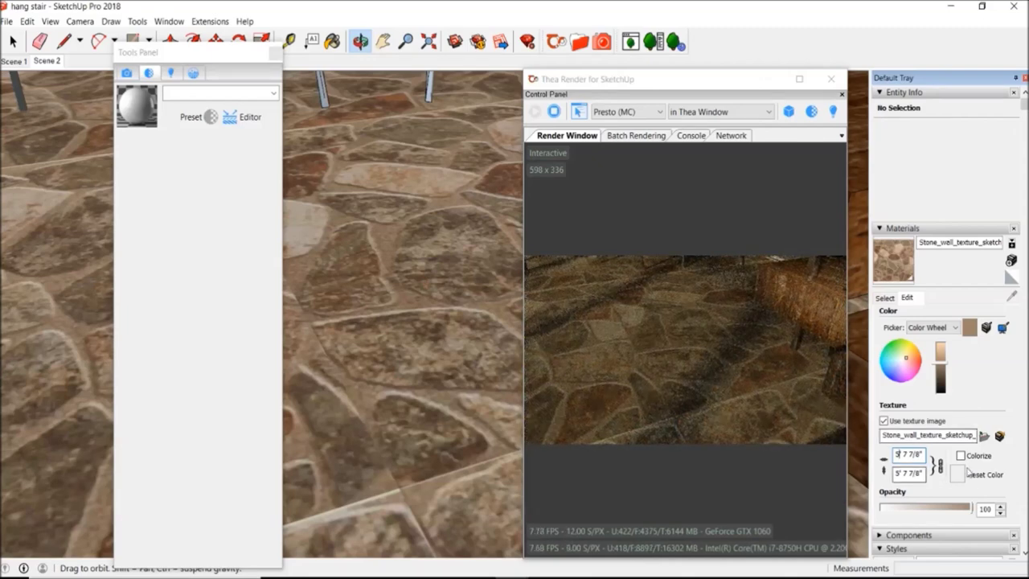
Step: Return to the material library and orbit closer over the stone floor
{"action": "left_click", "coordinate": [884, 298]}
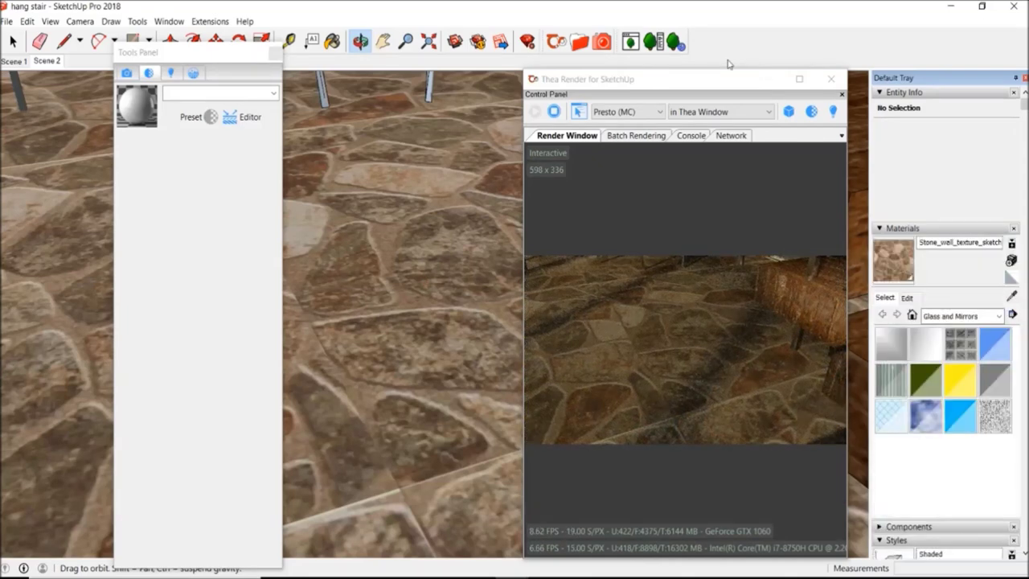
{"action": "left_click_drag", "start_coordinate": [723, 81], "coordinate": [882, 84]}
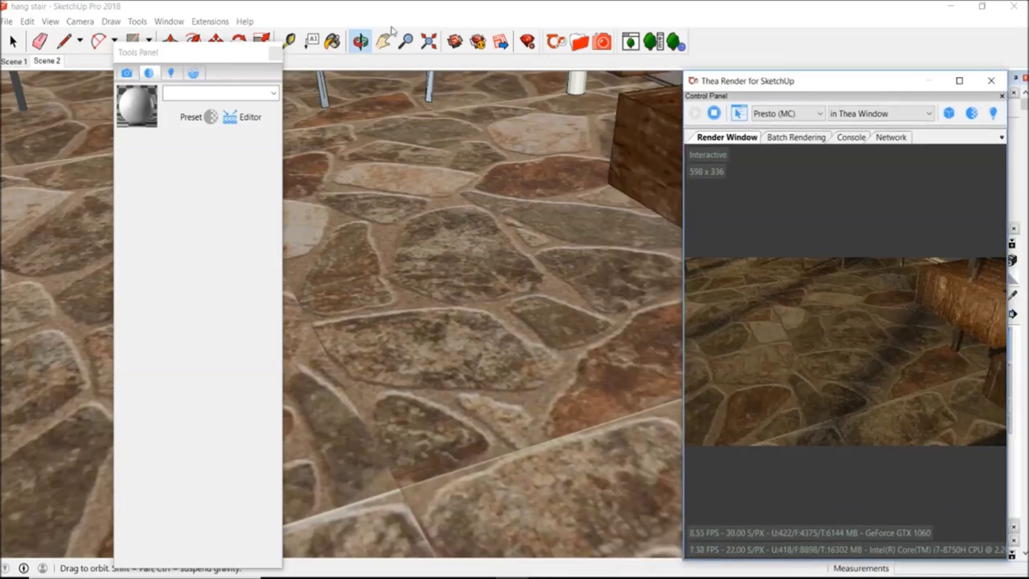
{"action": "left_click_drag", "start_coordinate": [778, 83], "coordinate": [769, 80]}
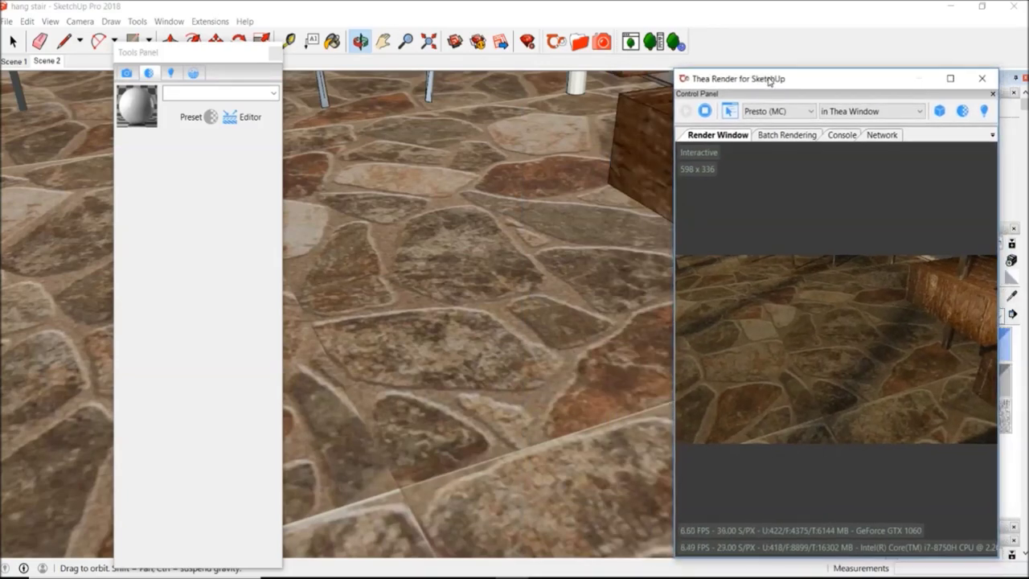
{"action": "mouse_move", "coordinate": [344, 133]}
{"action": "left_mouse_down"}
{"action": "mouse_move", "coordinate": [347, 162]}
{"action": "mouse_move", "coordinate": [415, 280]}
{"action": "mouse_move", "coordinate": [399, 239]}
{"action": "left_mouse_up"}
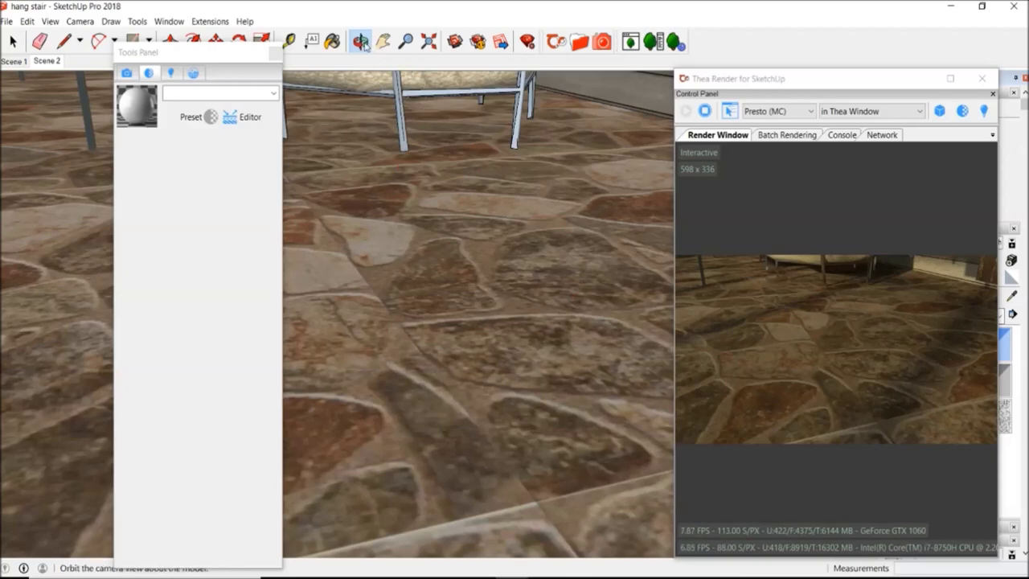
Step: Orbit to a low view and use Look Around to turn toward the armchair
{"action": "left_click_drag", "start_coordinate": [413, 127], "coordinate": [404, 110]}
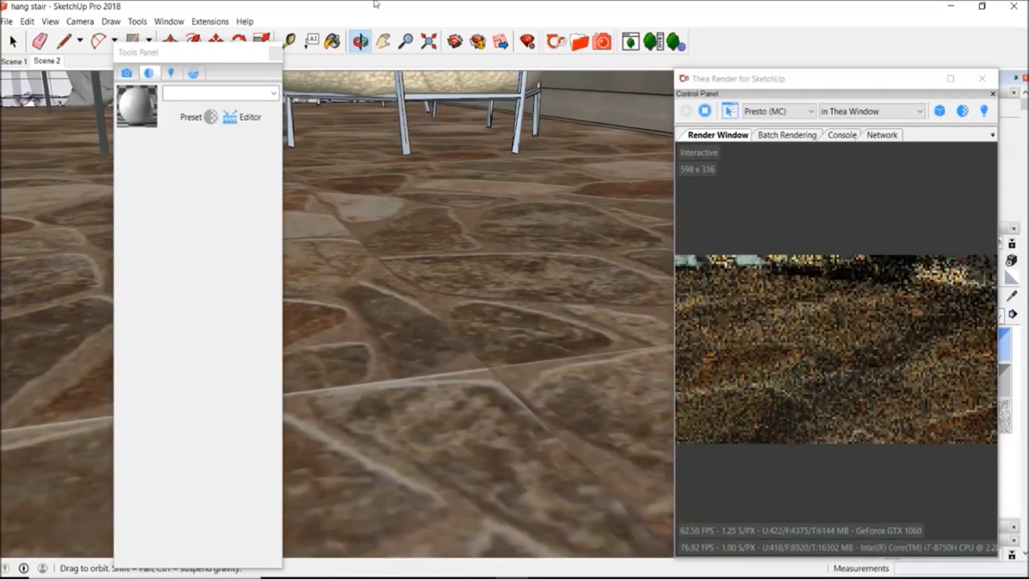
{"action": "left_click", "coordinate": [138, 21]}
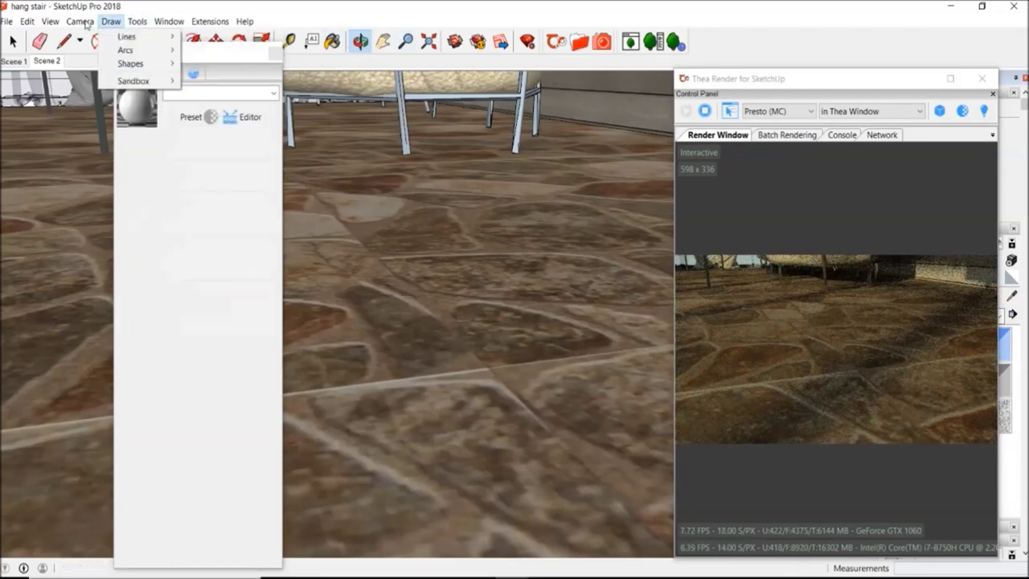
{"action": "mouse_move", "coordinate": [81, 21]}
{"action": "left_click", "coordinate": [104, 281]}
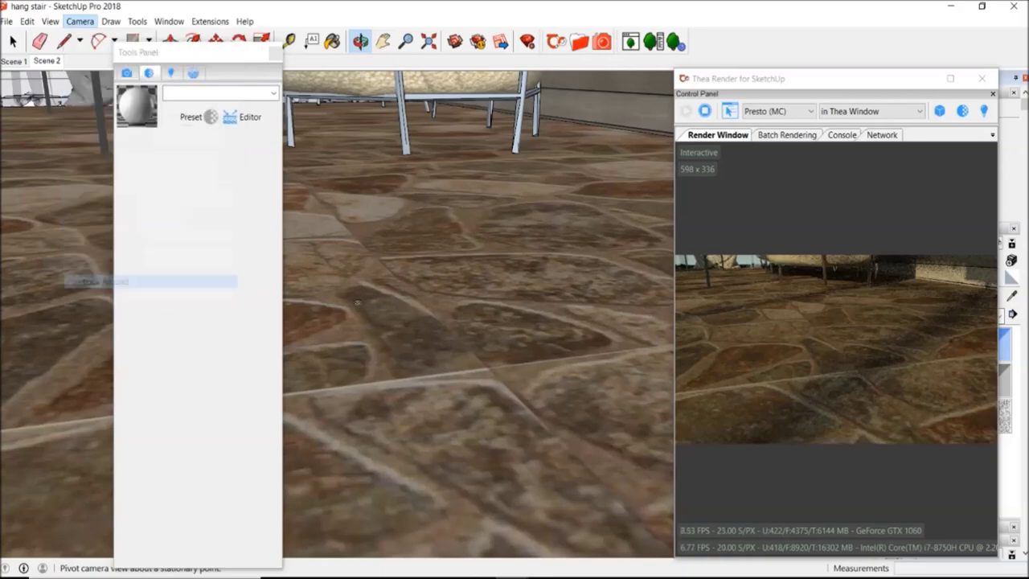
{"action": "left_click_drag", "start_coordinate": [322, 209], "coordinate": [342, 233]}
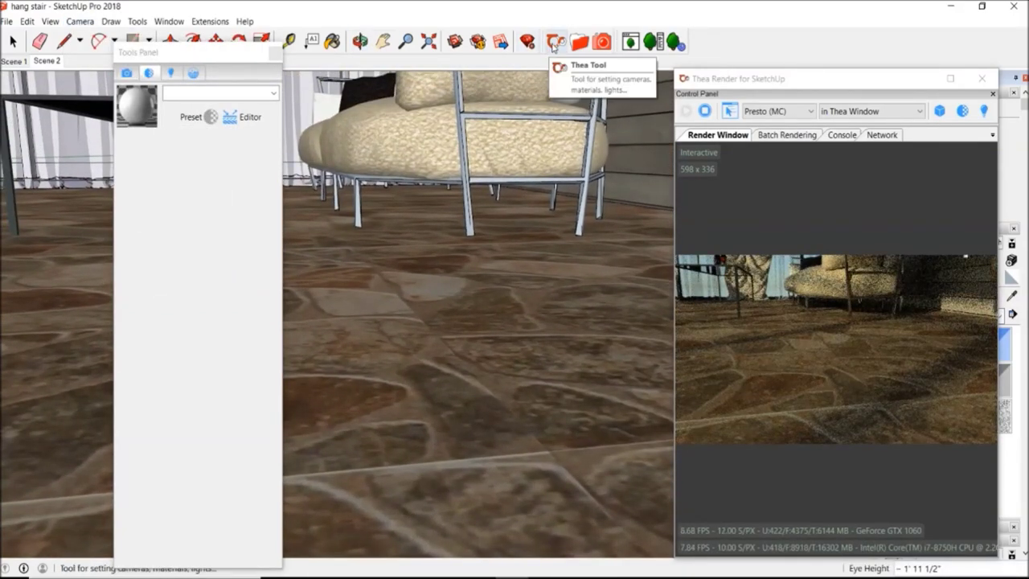
Step: Load the stone floor material with the Thea Tool and set its Reflections to 85%
{"action": "left_click", "coordinate": [553, 45]}
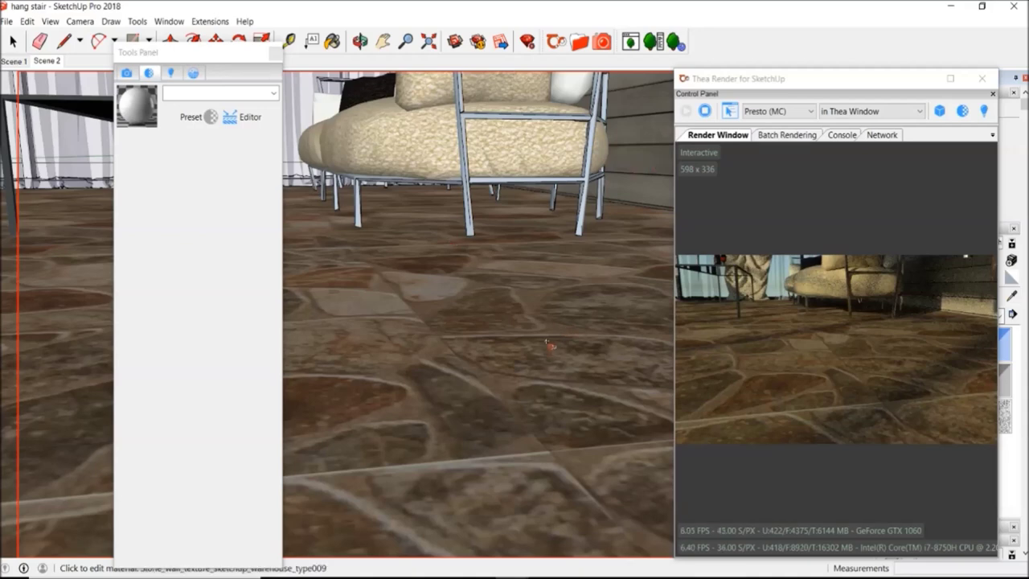
{"action": "left_click", "coordinate": [503, 313]}
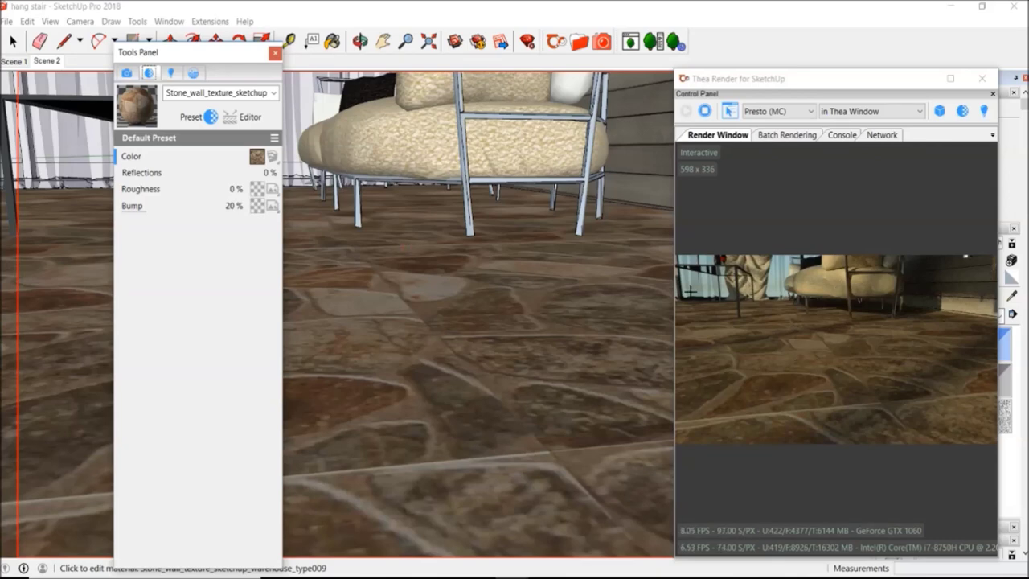
{"action": "left_click", "coordinate": [266, 172]}
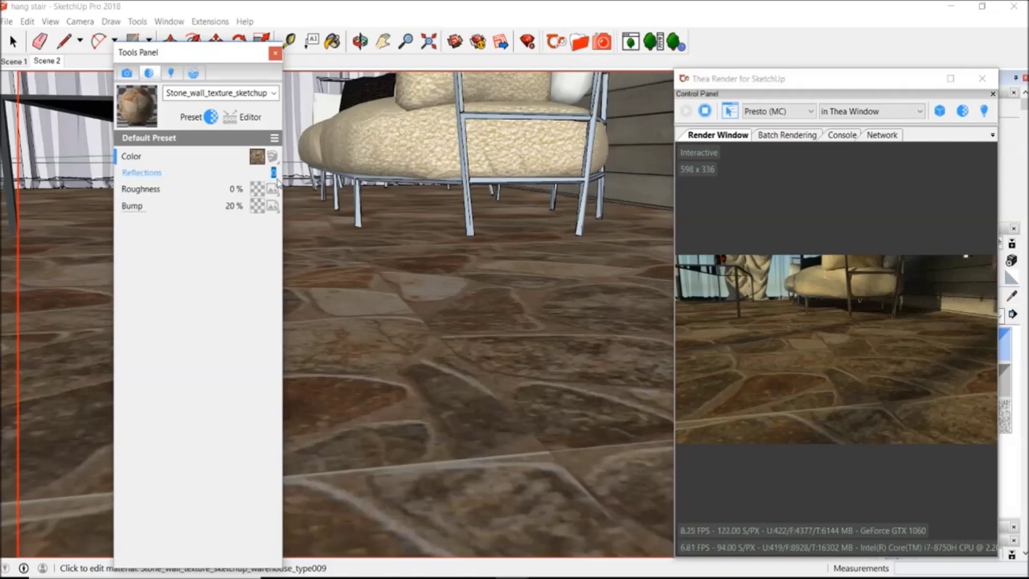
{"action": "key", "text": "Return"}
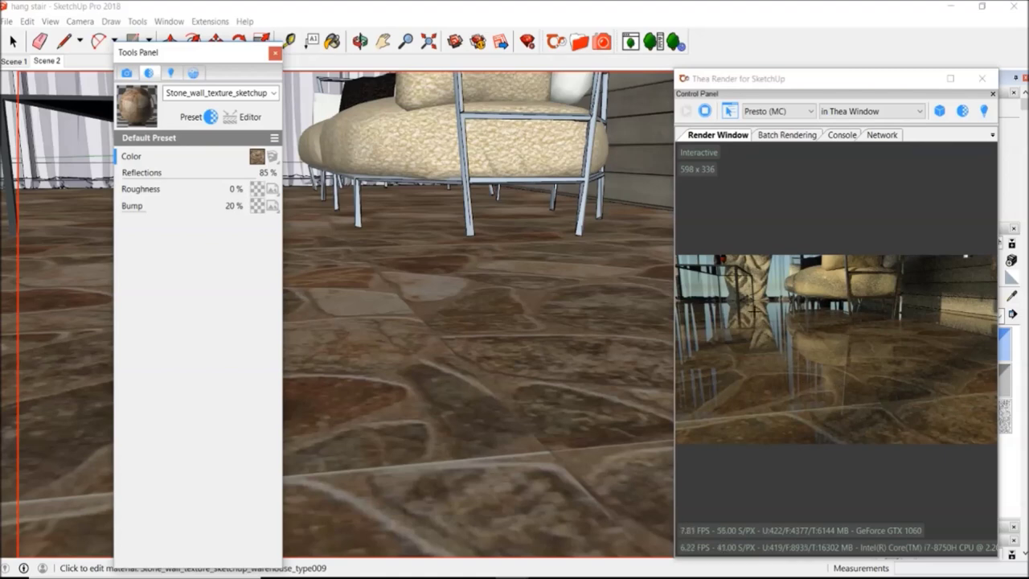
Step: Try rougher floor reflections by setting Roughness to 50%, then 20%
{"action": "double_click", "coordinate": [233, 189]}
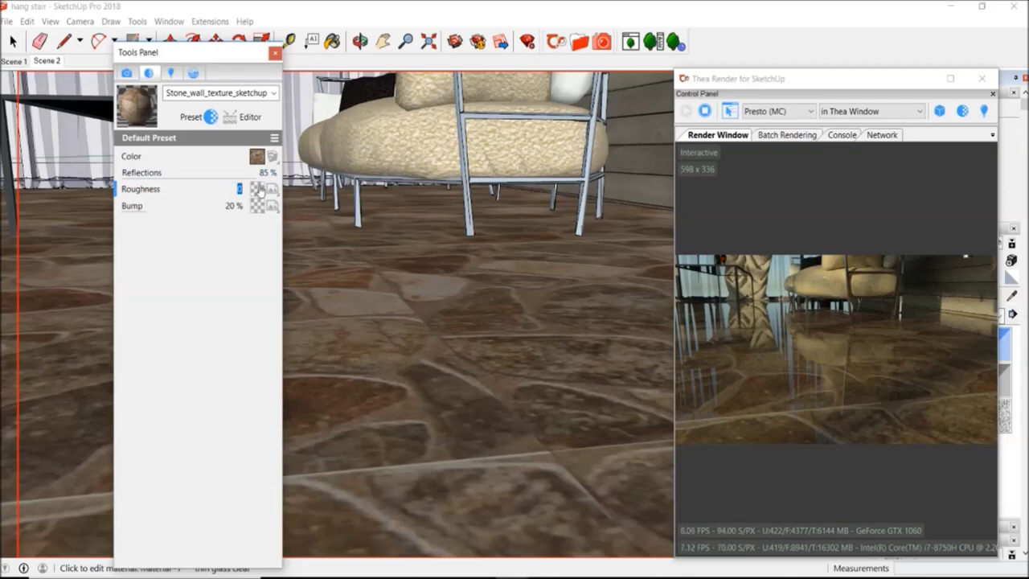
{"action": "type", "text": "50"}
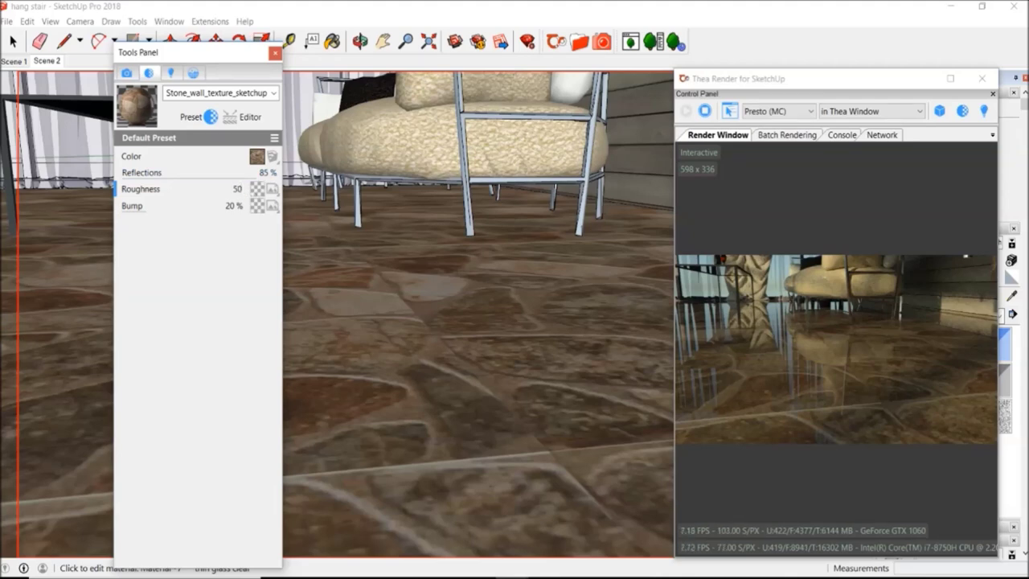
{"action": "key", "text": "Return"}
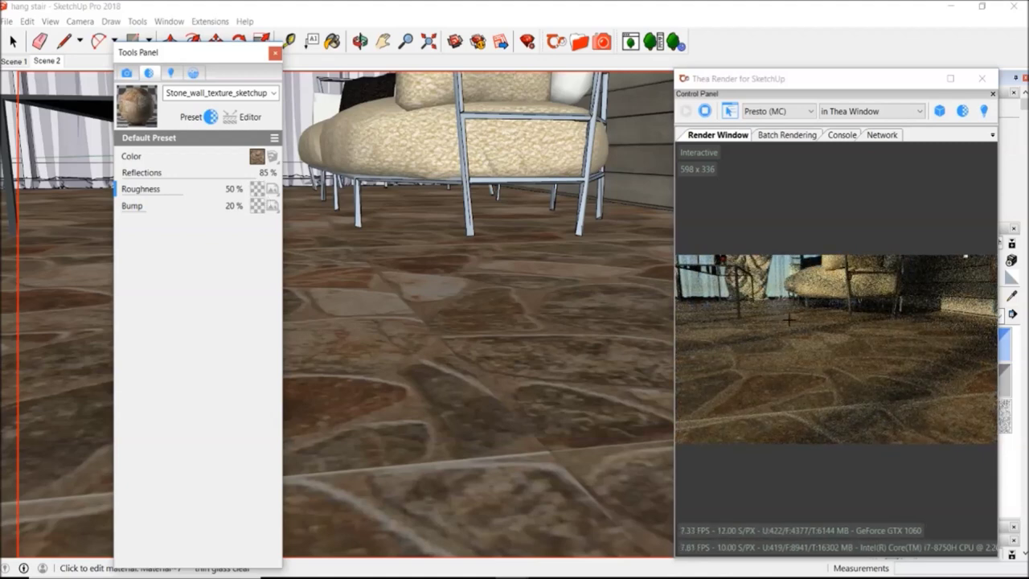
{"action": "double_click", "coordinate": [233, 191]}
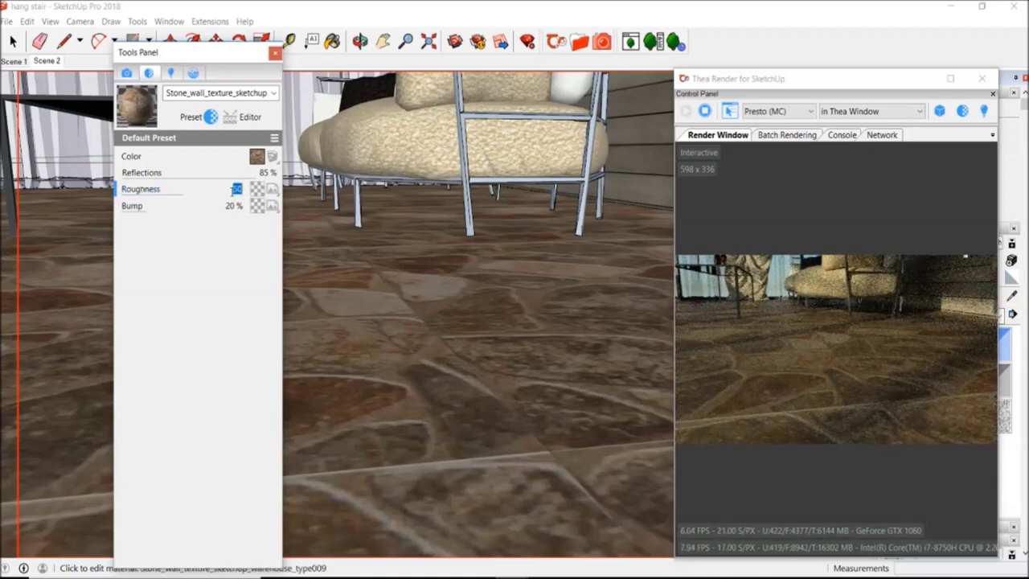
{"action": "type", "text": "20"}
{"action": "key", "text": "Return"}
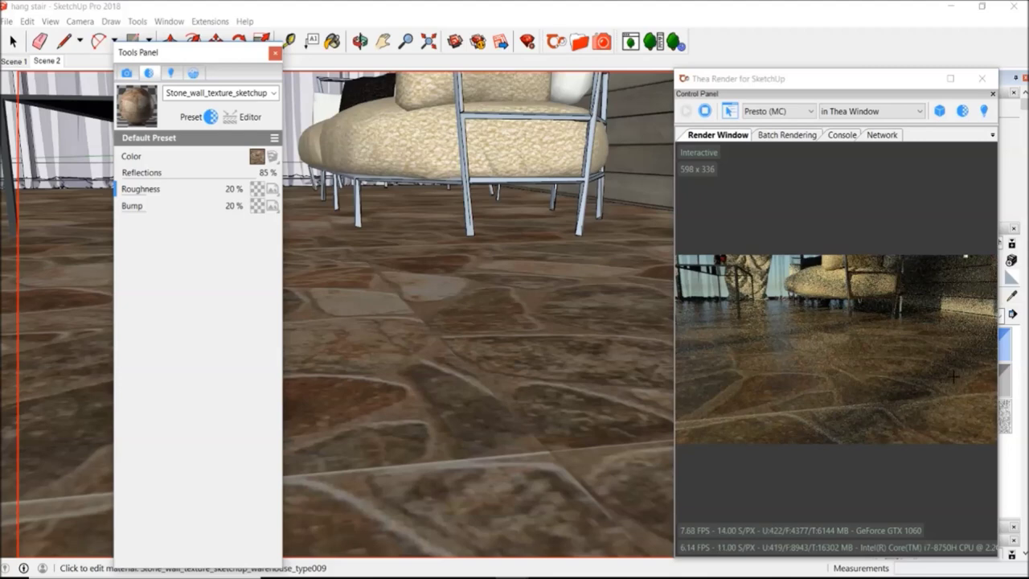
Step: Return Roughness to 0% and show the stone material's Basic layer in the Editor
{"action": "left_click", "coordinate": [232, 191]}
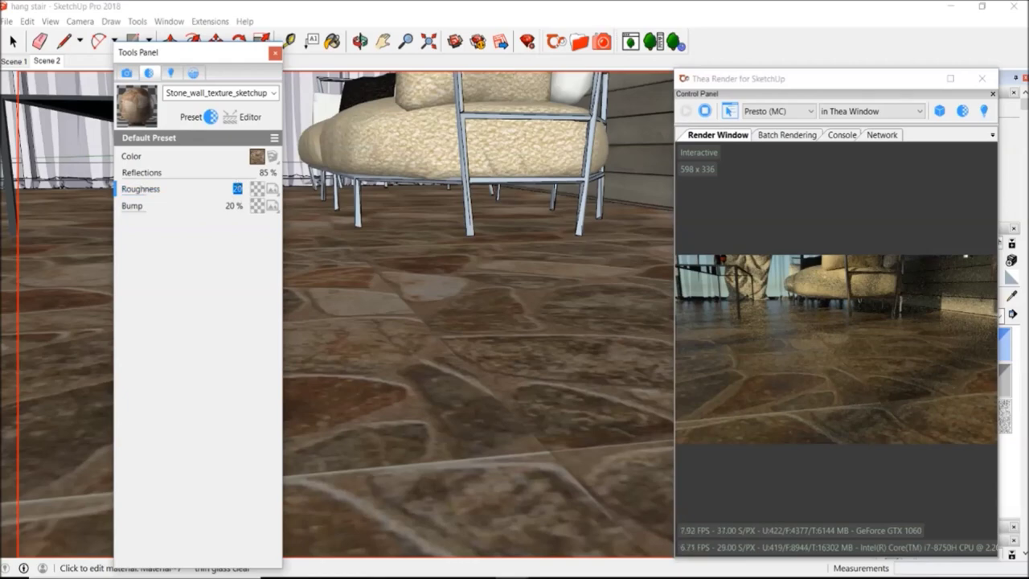
{"action": "type", "text": "0"}
{"action": "key", "text": "Return"}
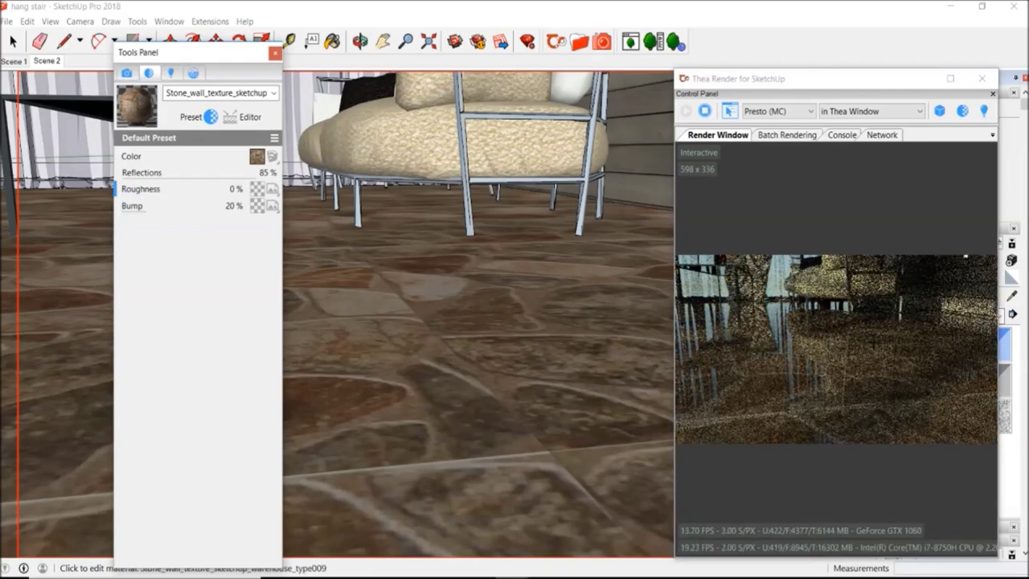
{"action": "left_click", "coordinate": [212, 117]}
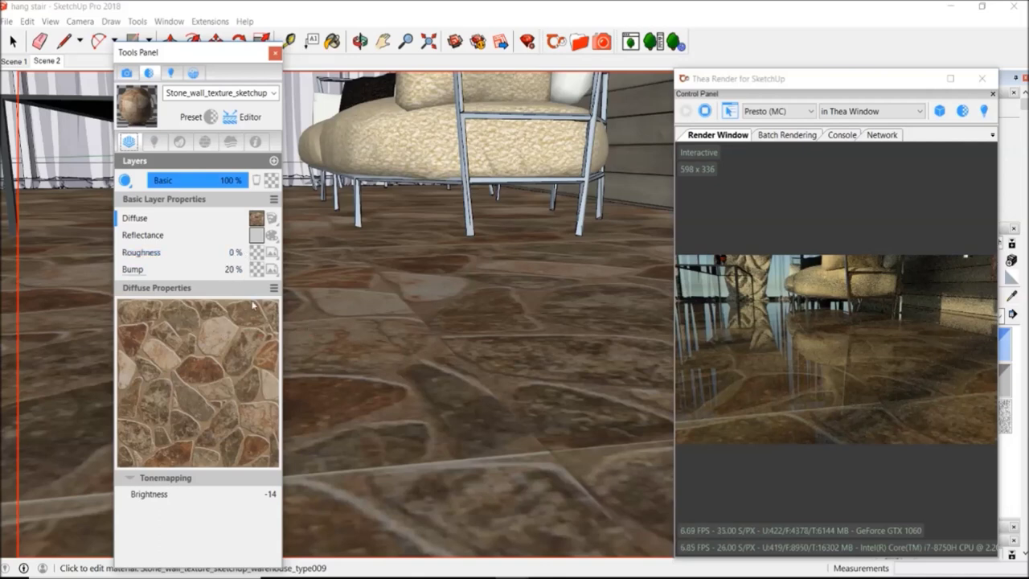
Step: Make the stone floor's reflectance colour near-black (R9 G7 B23) and set bump to 0%
{"action": "left_click", "coordinate": [257, 235]}
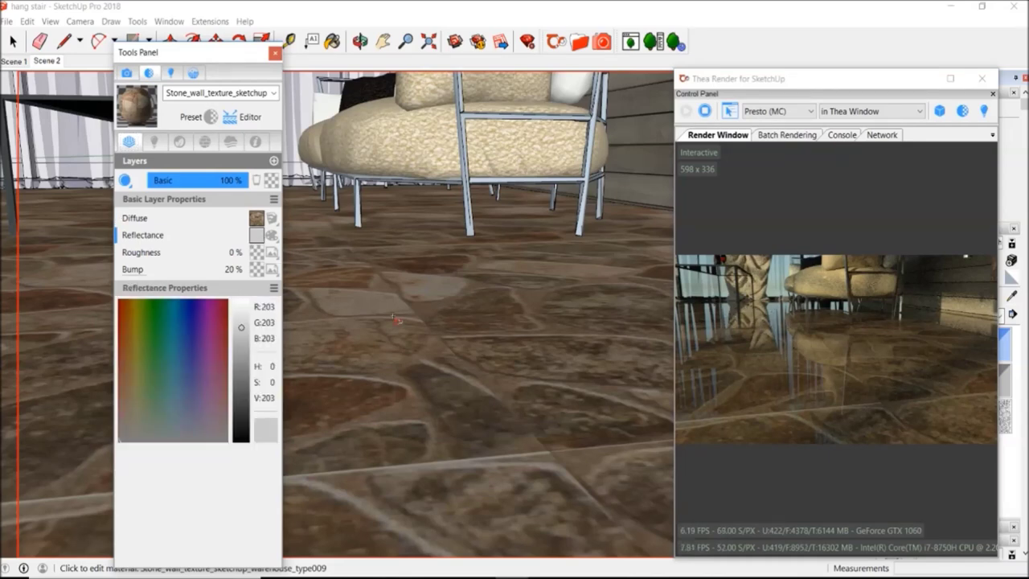
{"action": "left_click", "coordinate": [156, 306]}
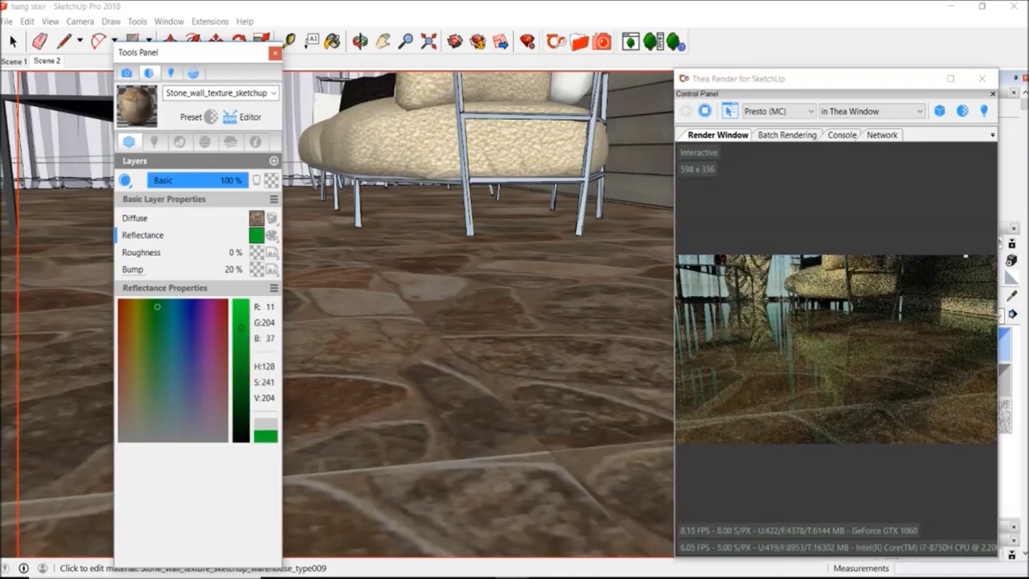
{"action": "left_click", "coordinate": [195, 308]}
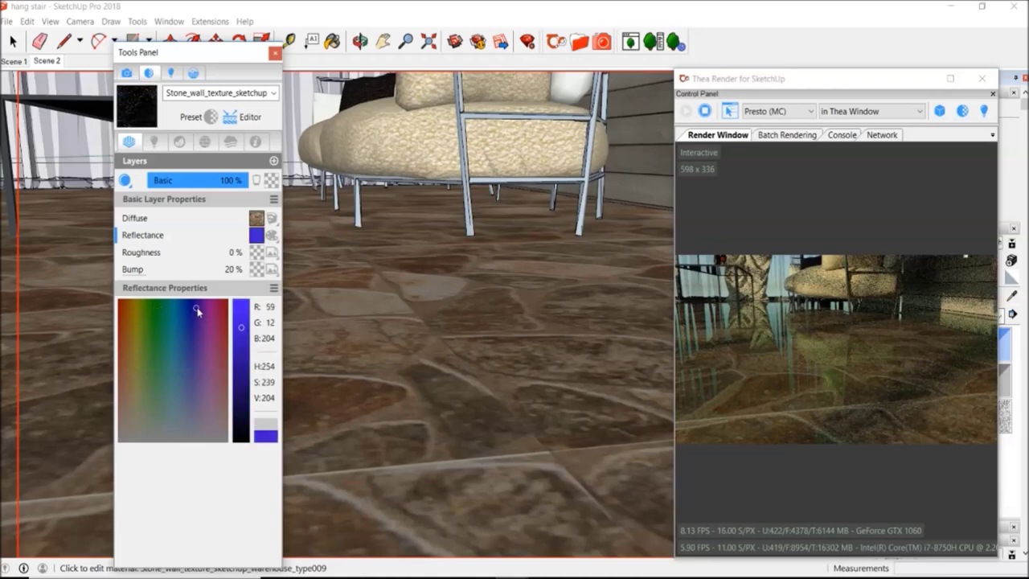
{"action": "left_click", "coordinate": [194, 347]}
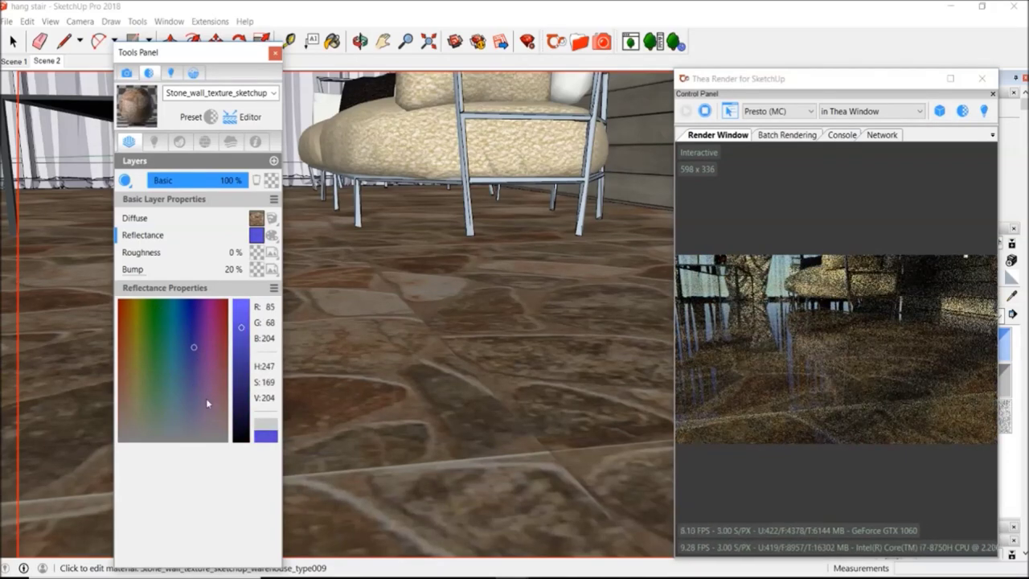
{"action": "left_click", "coordinate": [241, 431]}
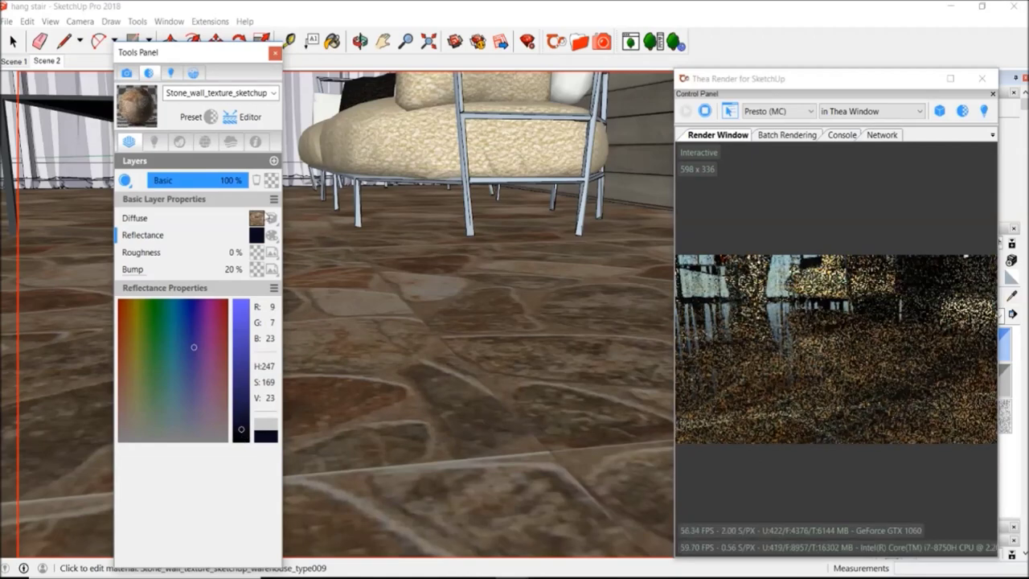
{"action": "double_click", "coordinate": [237, 252]}
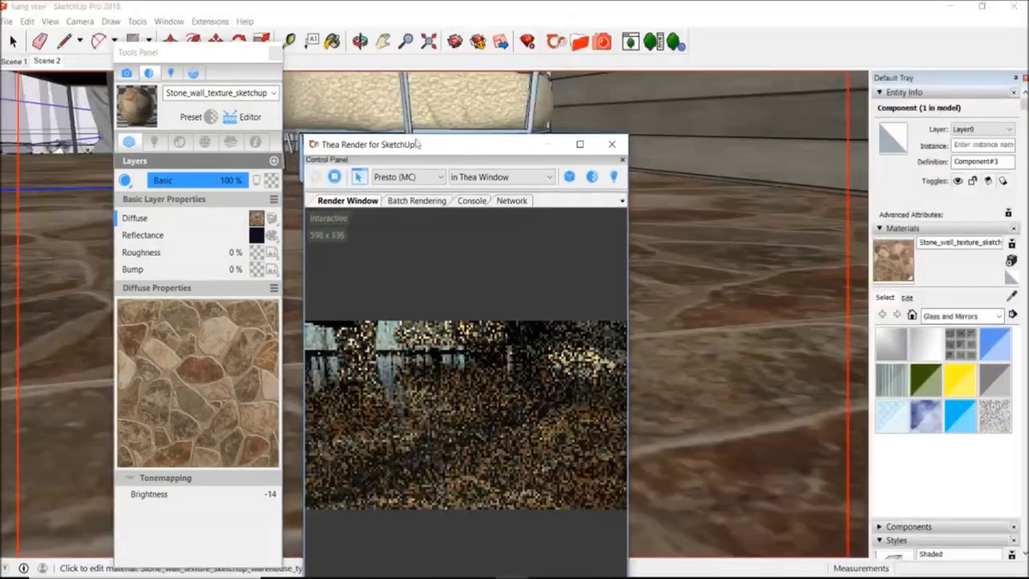
{"action": "left_click", "coordinate": [46, 60]}
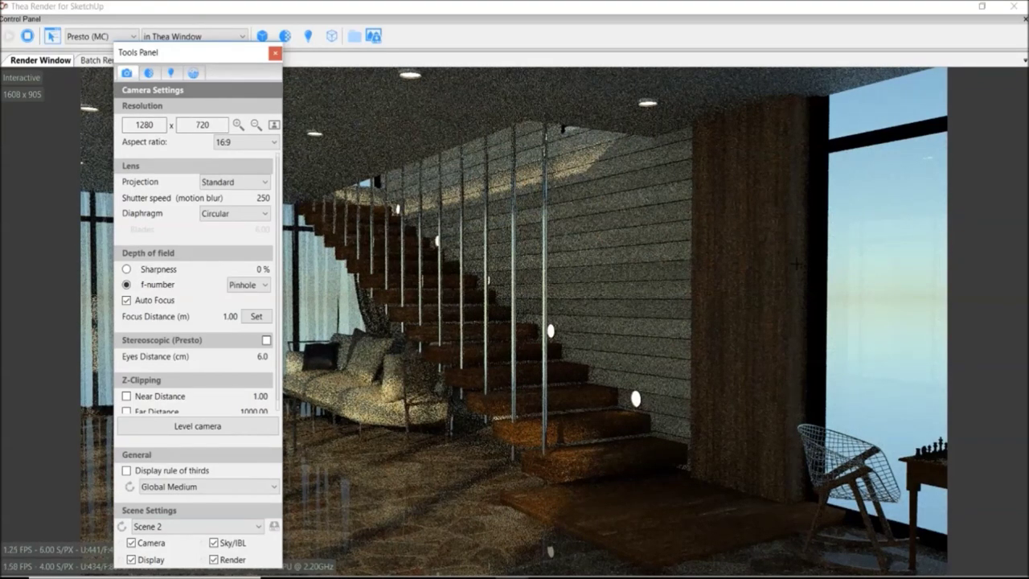
Step: Move the Thea Tools Panel aside to uncover the curtains in the render
{"action": "left_click_drag", "start_coordinate": [205, 55], "coordinate": [549, 63]}
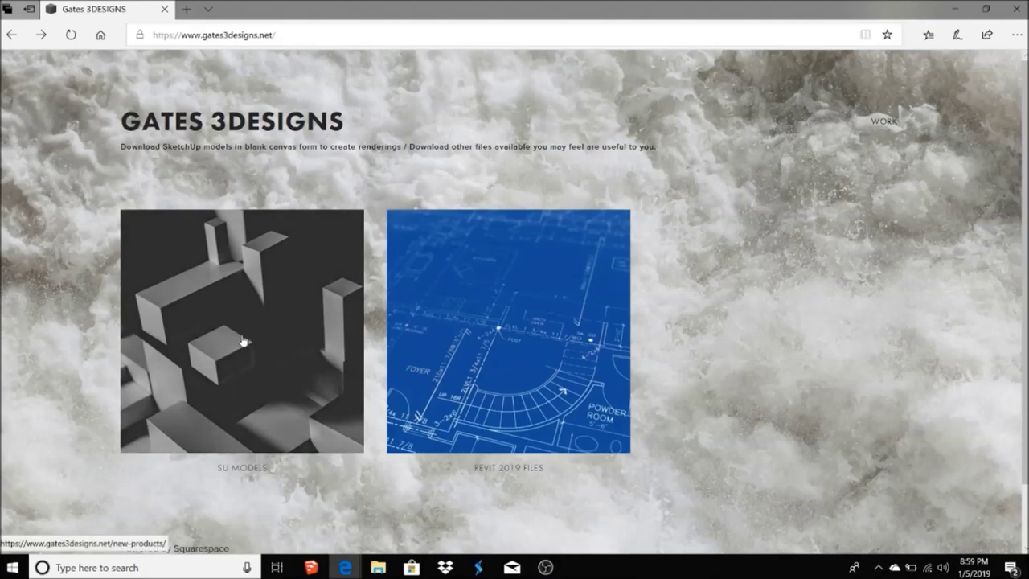
{"action": "left_click", "coordinate": [288, 361]}
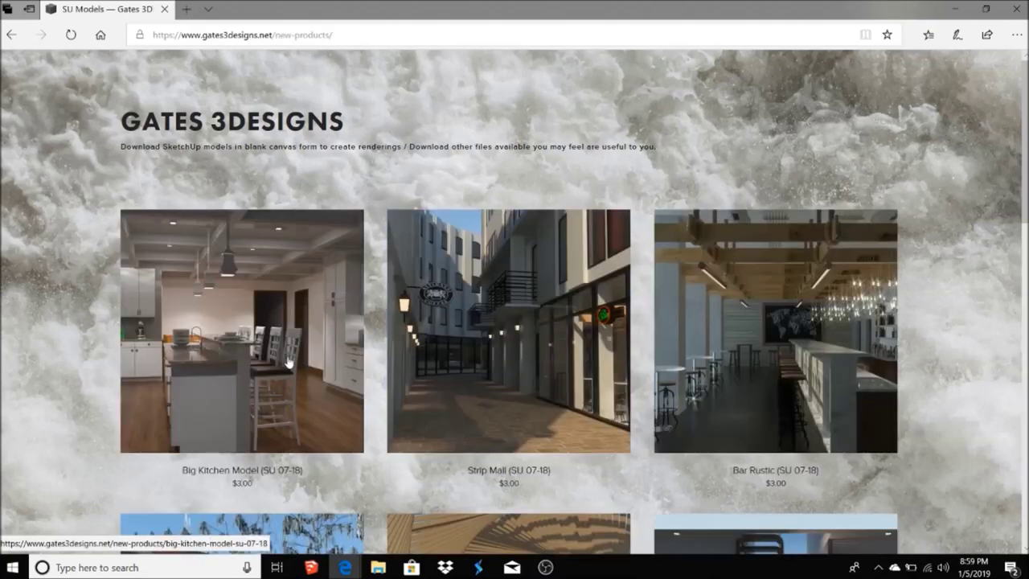
{"action": "scroll", "coordinate": [596, 289], "scroll_direction": "down", "scroll_amount": 3}
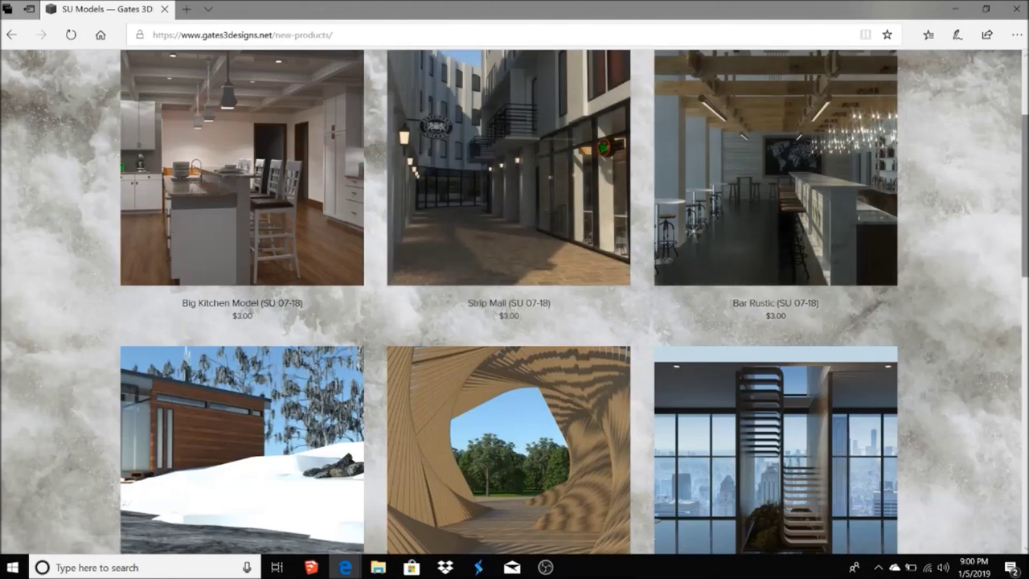
{"action": "left_click_drag", "start_coordinate": [1023, 169], "coordinate": [1024, 105]}
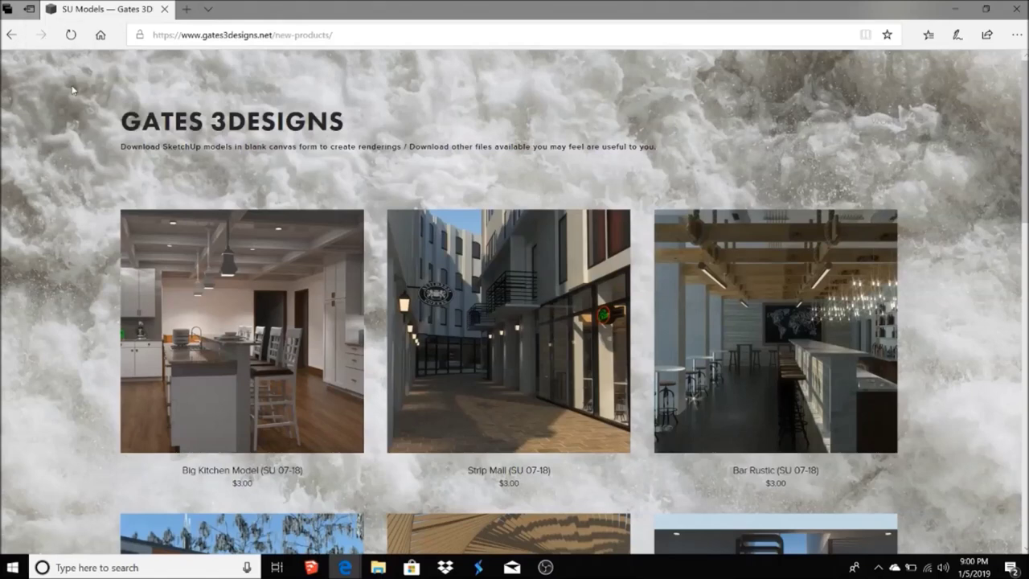
{"action": "left_click", "coordinate": [11, 35]}
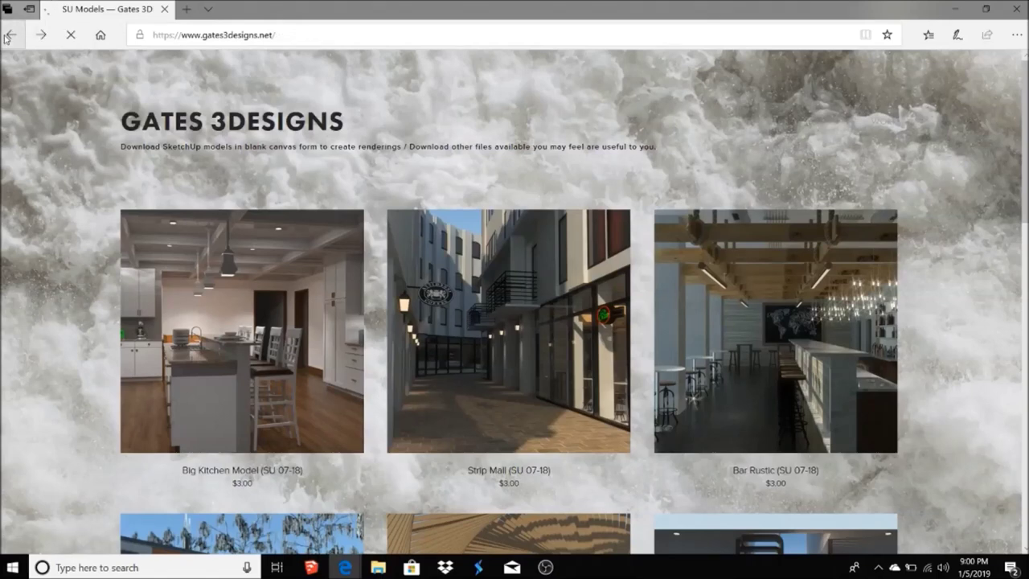